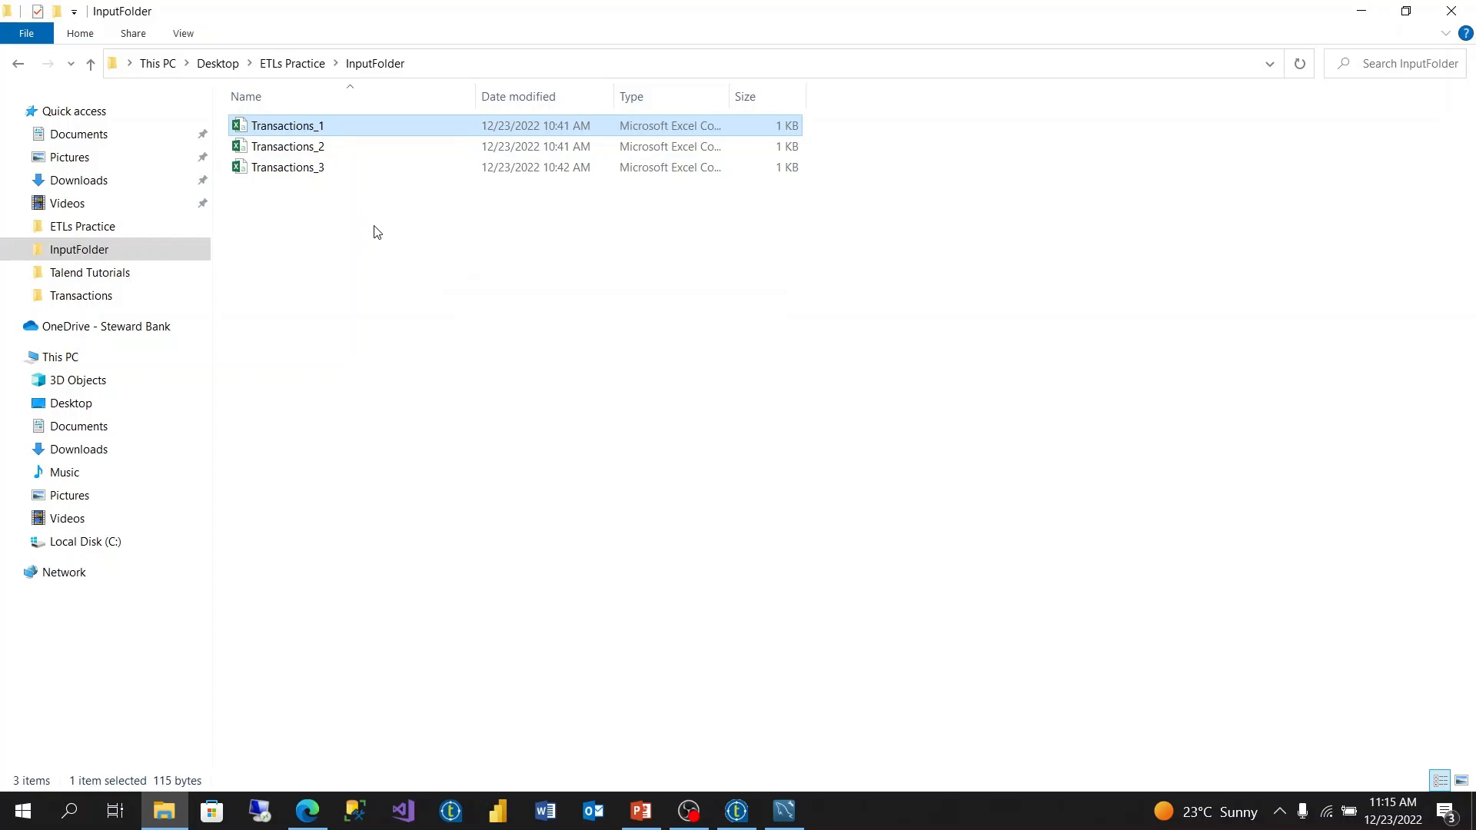
- Open the Transactions_1 workbook, dismiss the activation notice, review its Date, AccountNumber, Reference and Amount columns, and close it
double_click(395, 132)
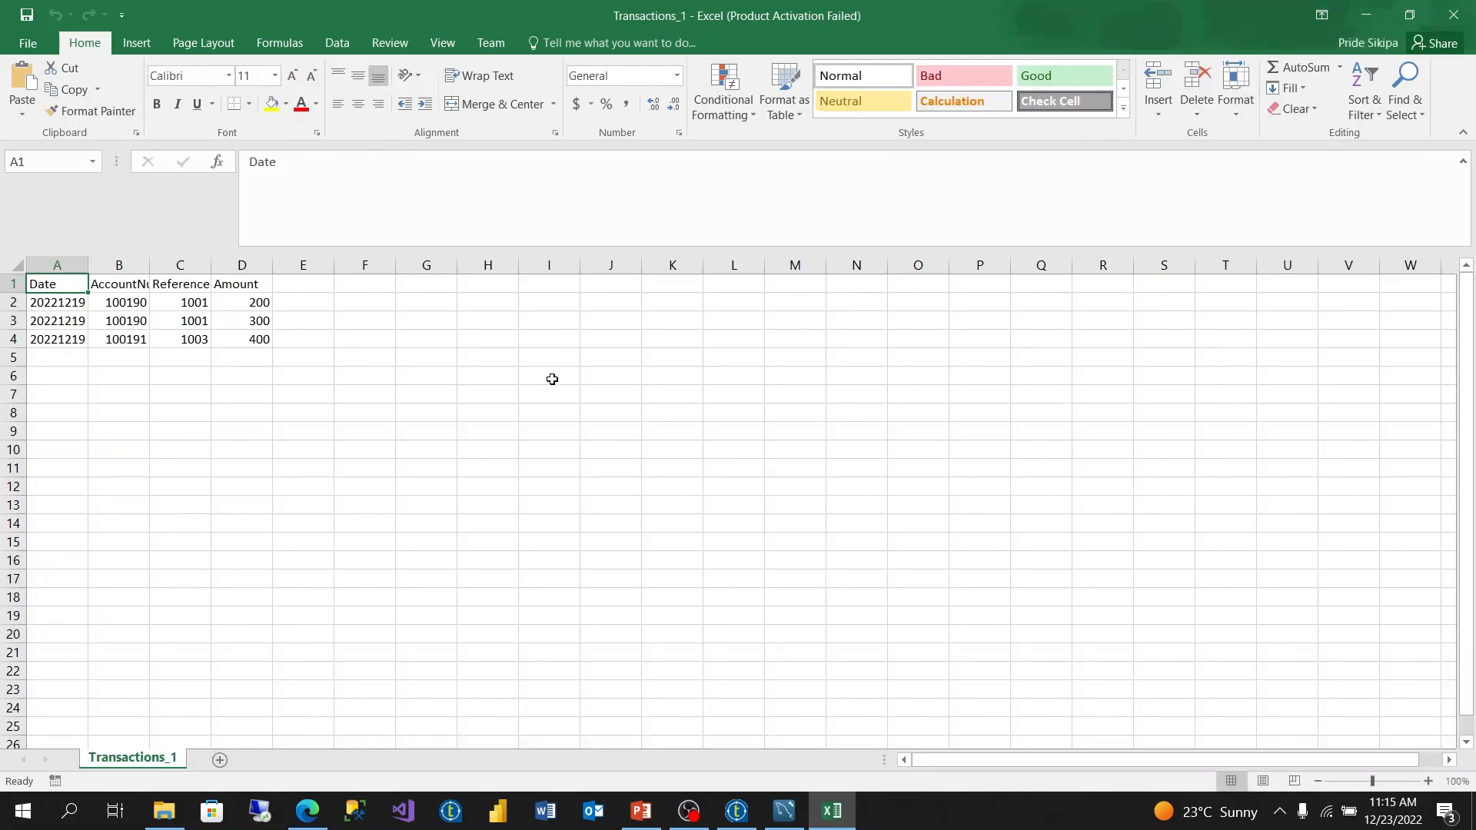
left_click(559, 432)
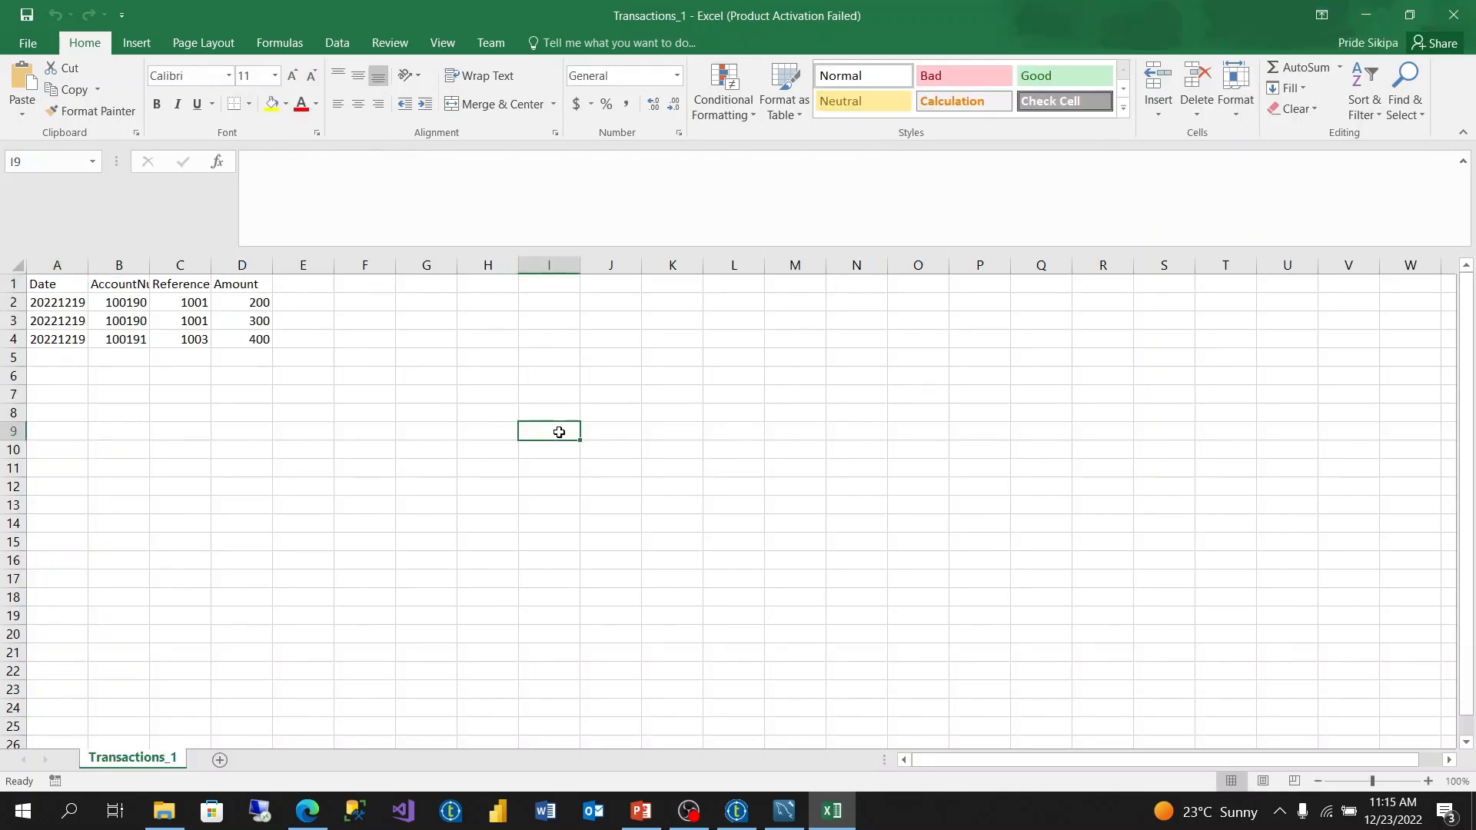
left_click(102, 394)
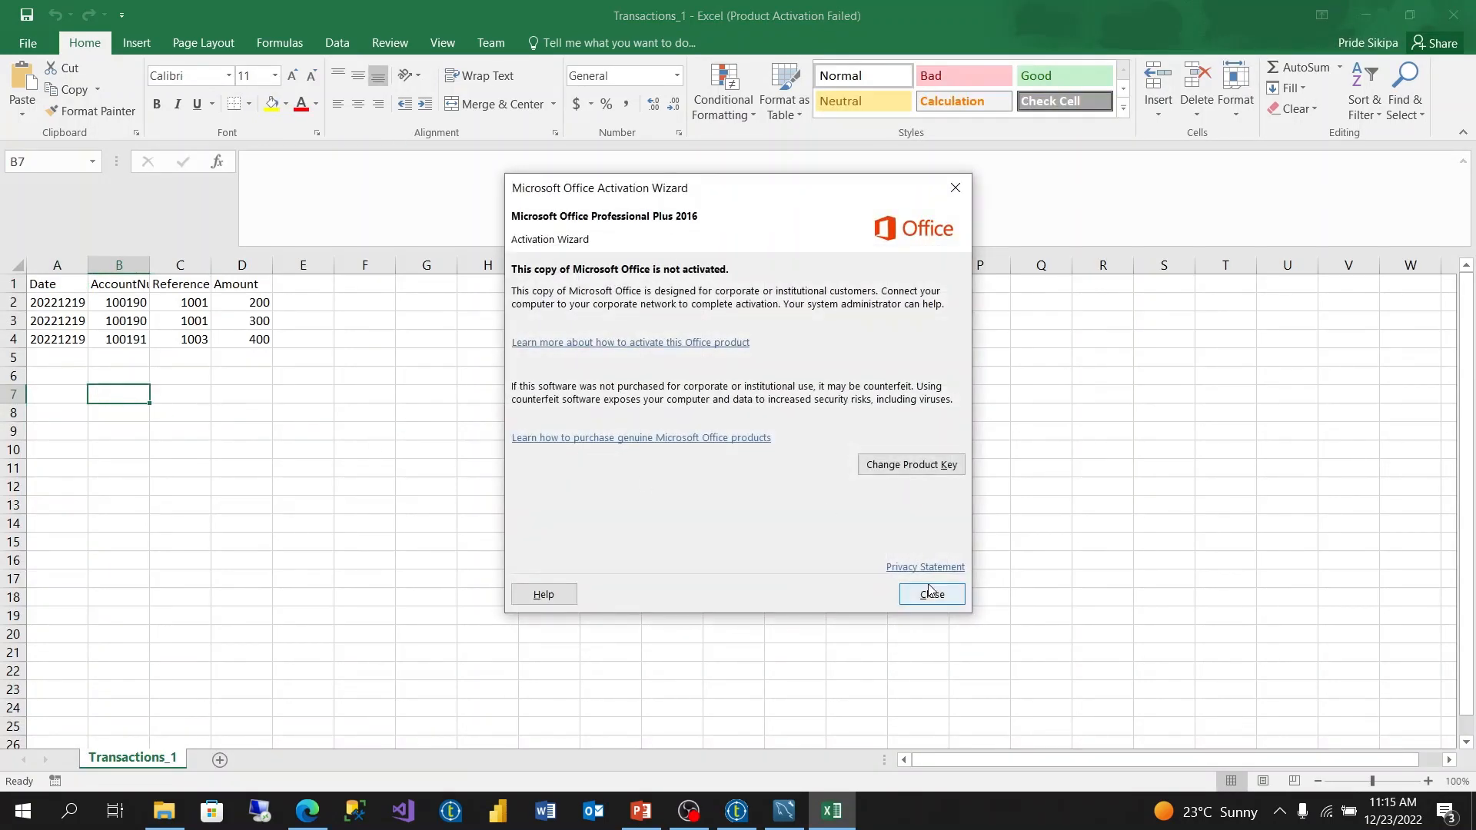
left_click(926, 589)
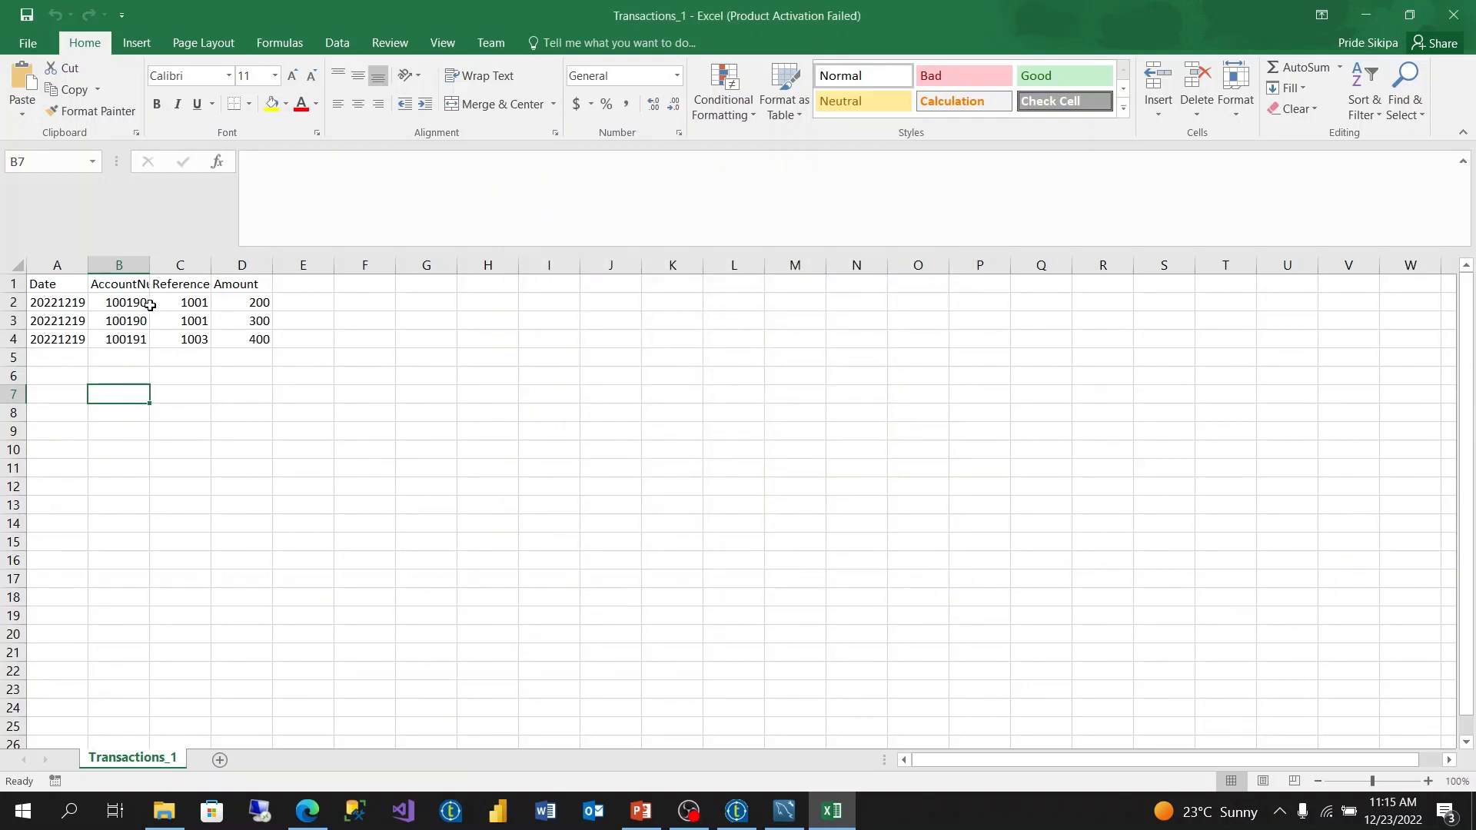
left_click(47, 286)
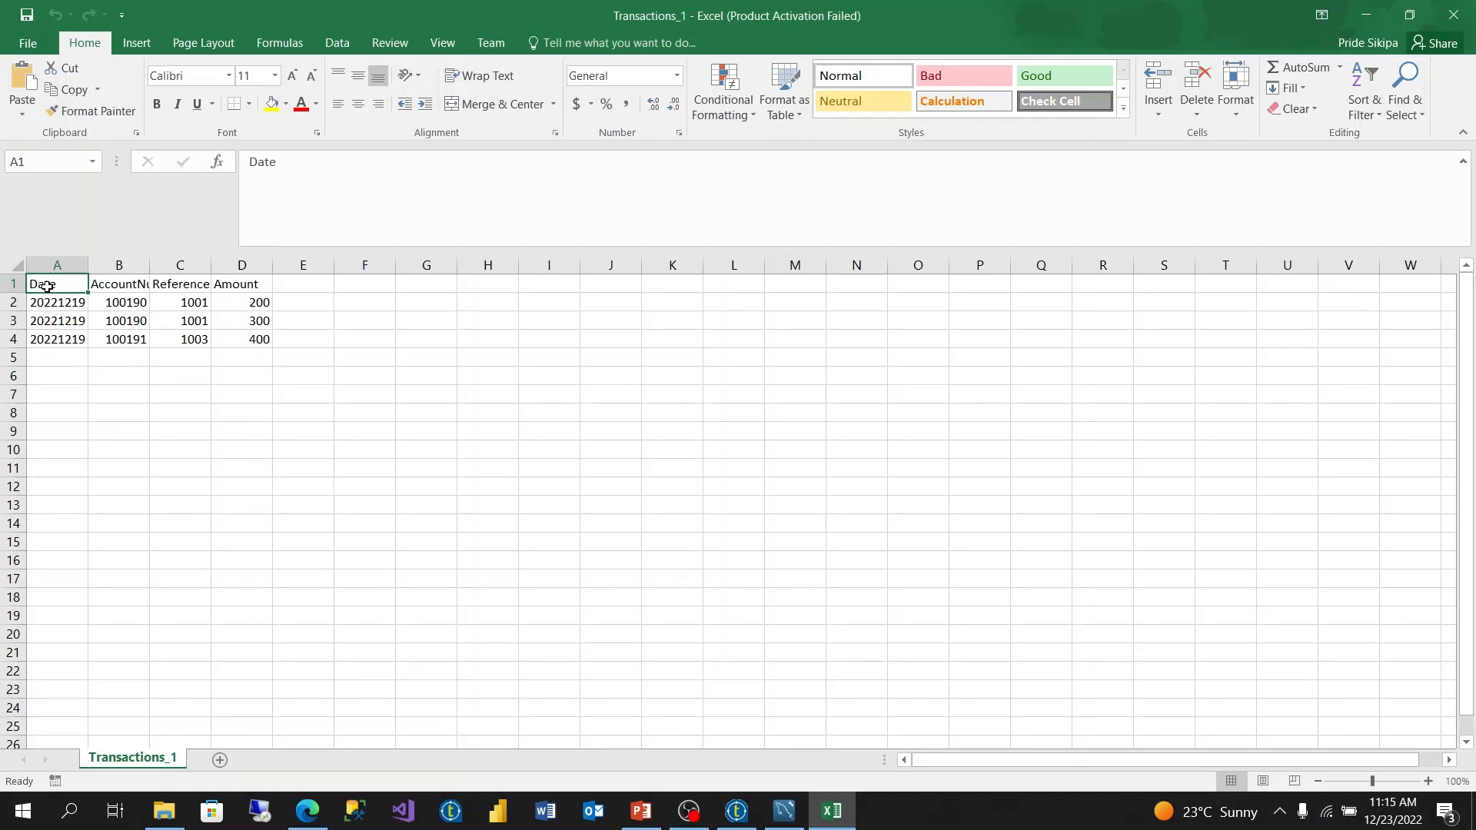
left_click(116, 288)
left_click(178, 287)
left_click(248, 285)
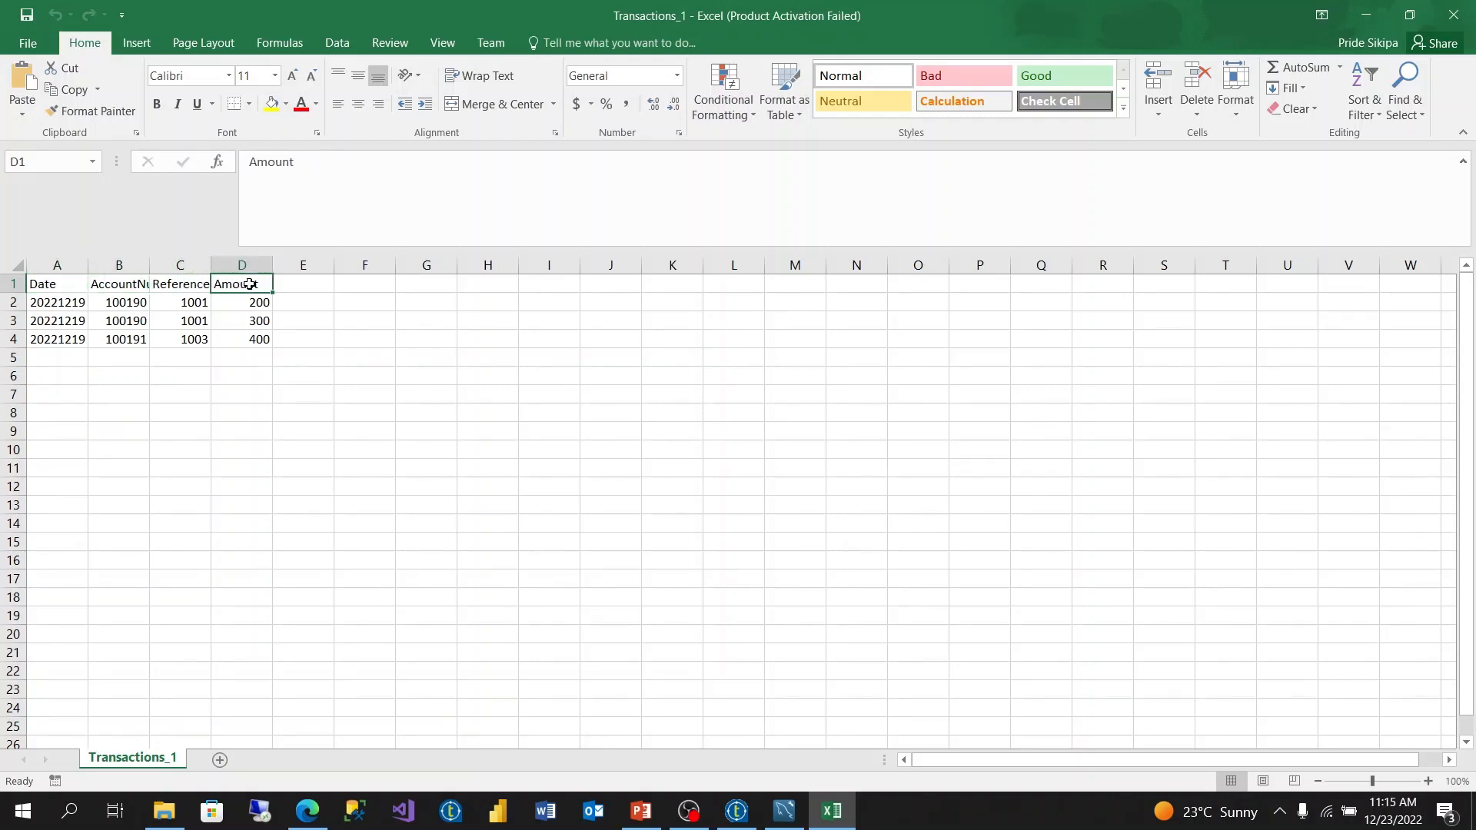
left_click(1452, 14)
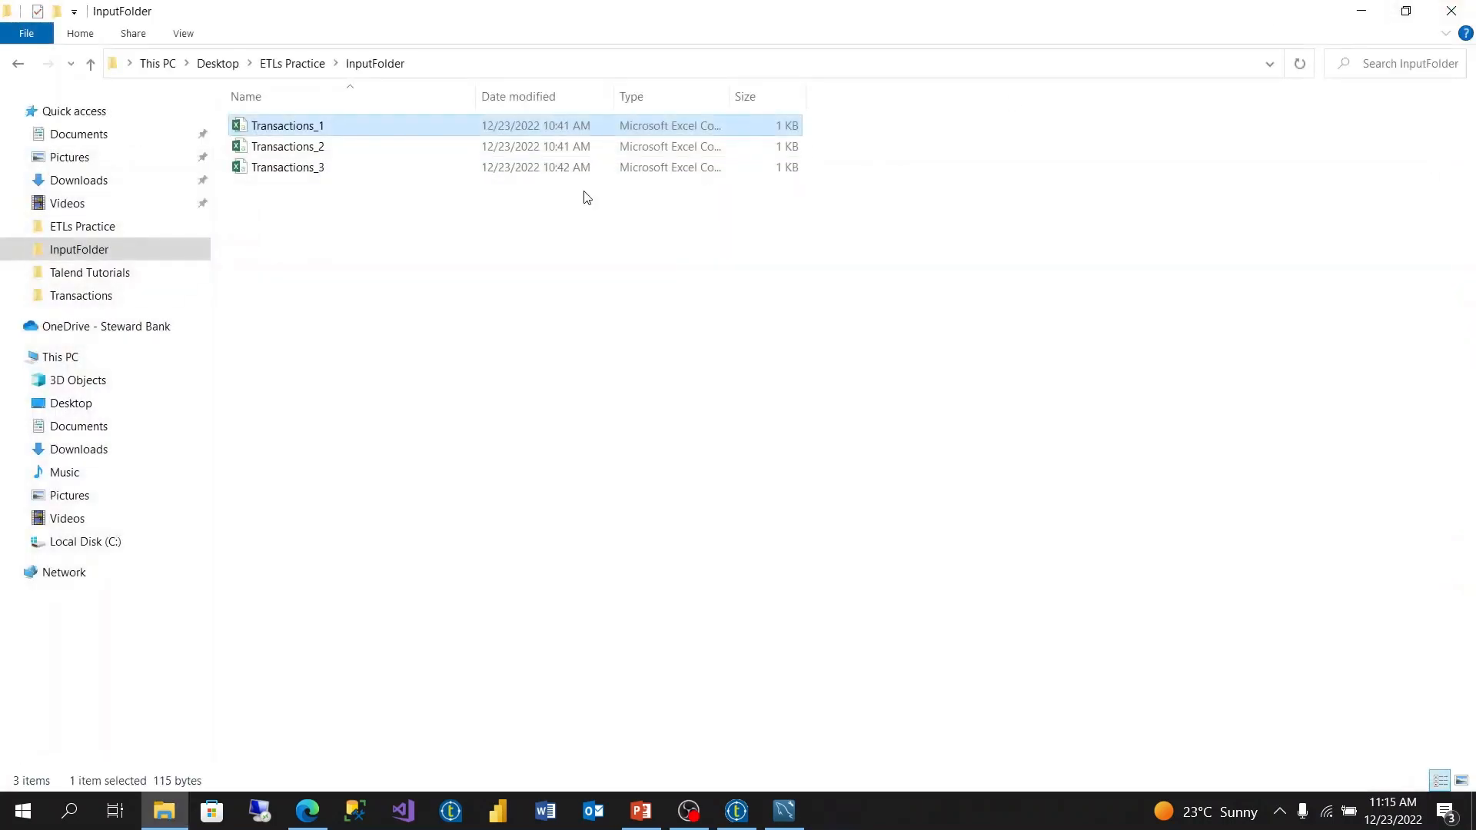
- Open the Transactions_2 workbook, dismiss the activation notice, review its rows, and close it
double_click(354, 148)
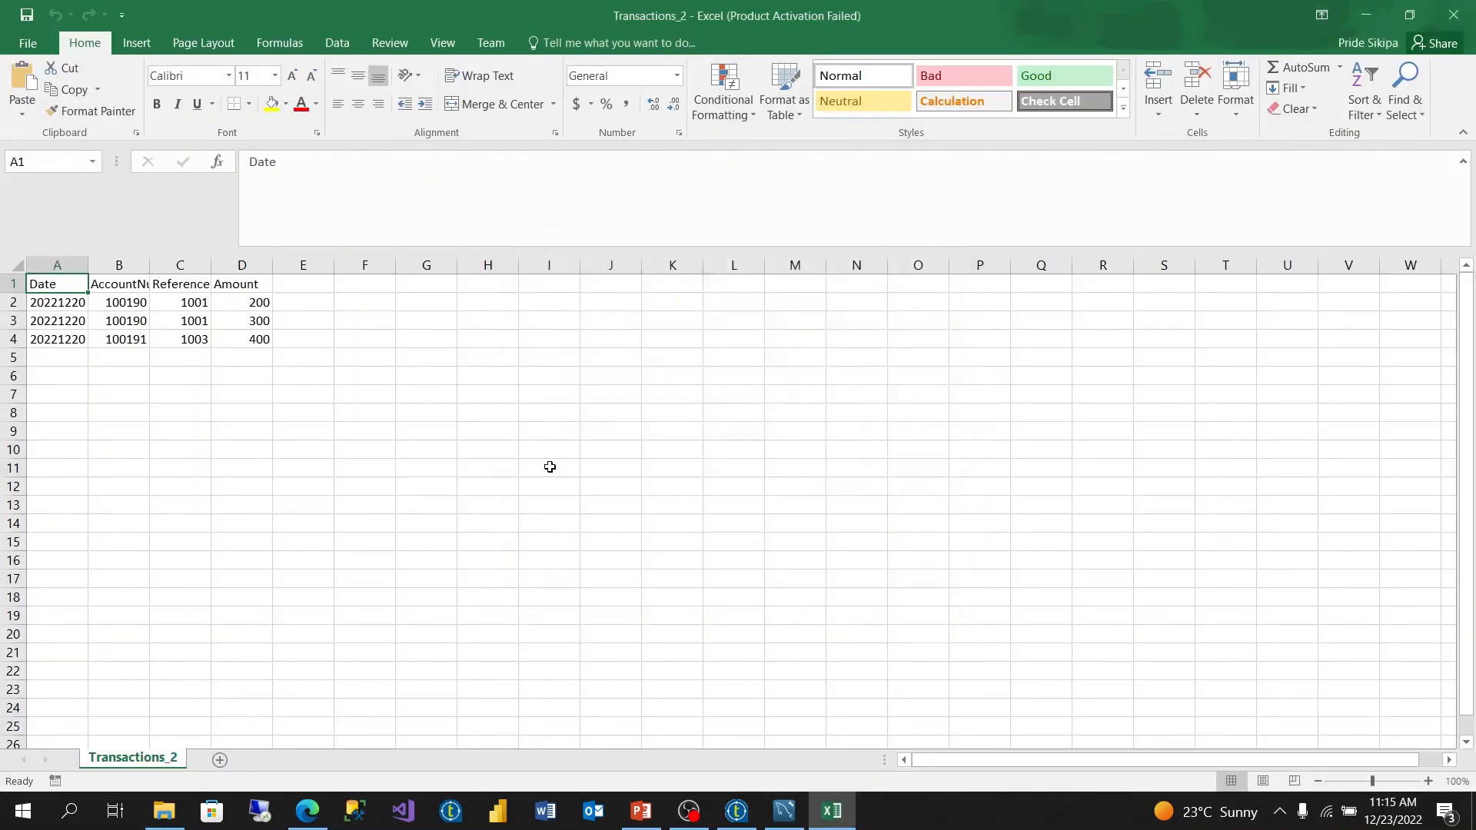
left_click(932, 594)
left_click(80, 309)
left_click(80, 326)
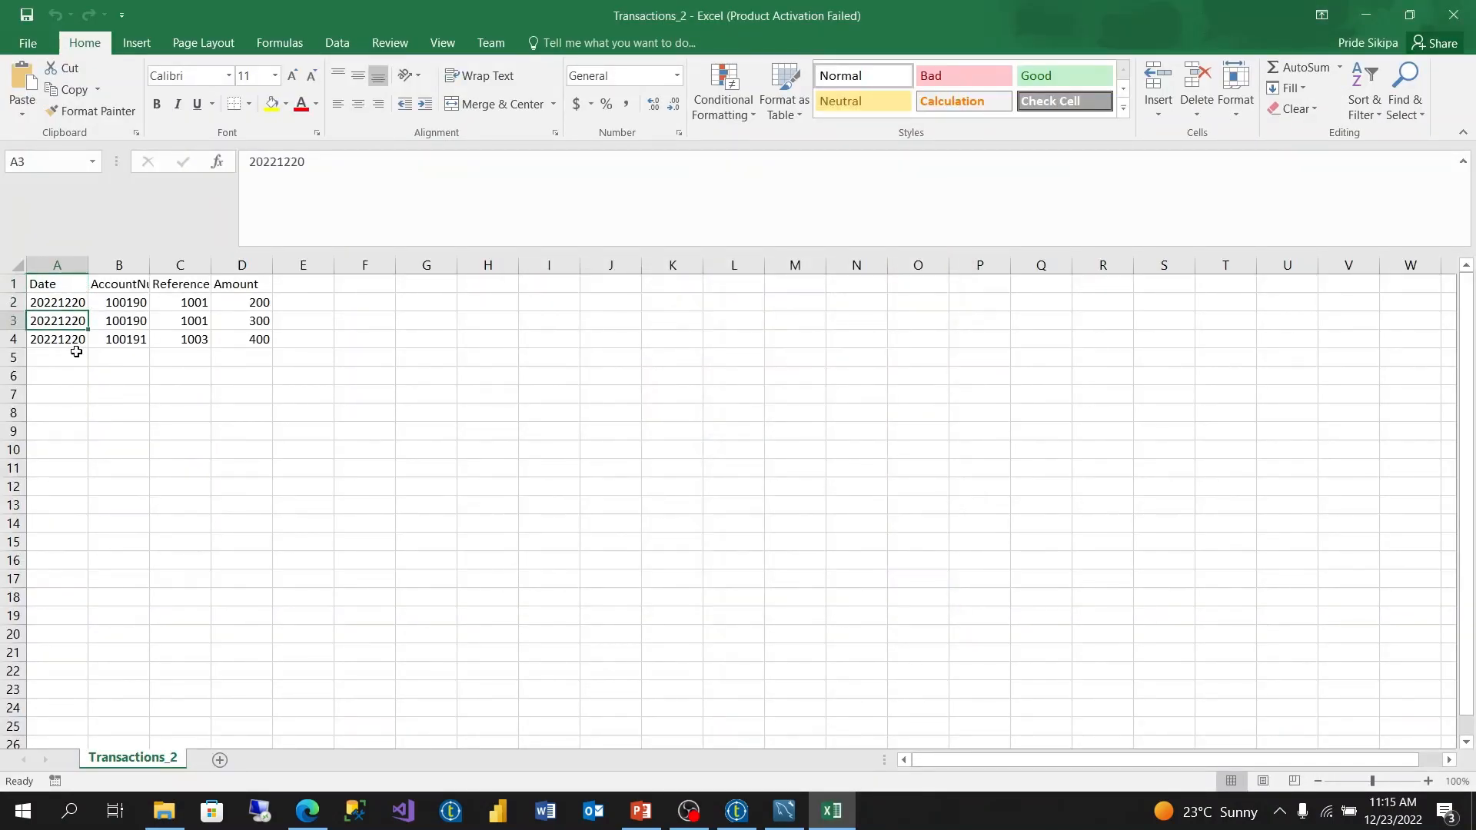
left_click(76, 345)
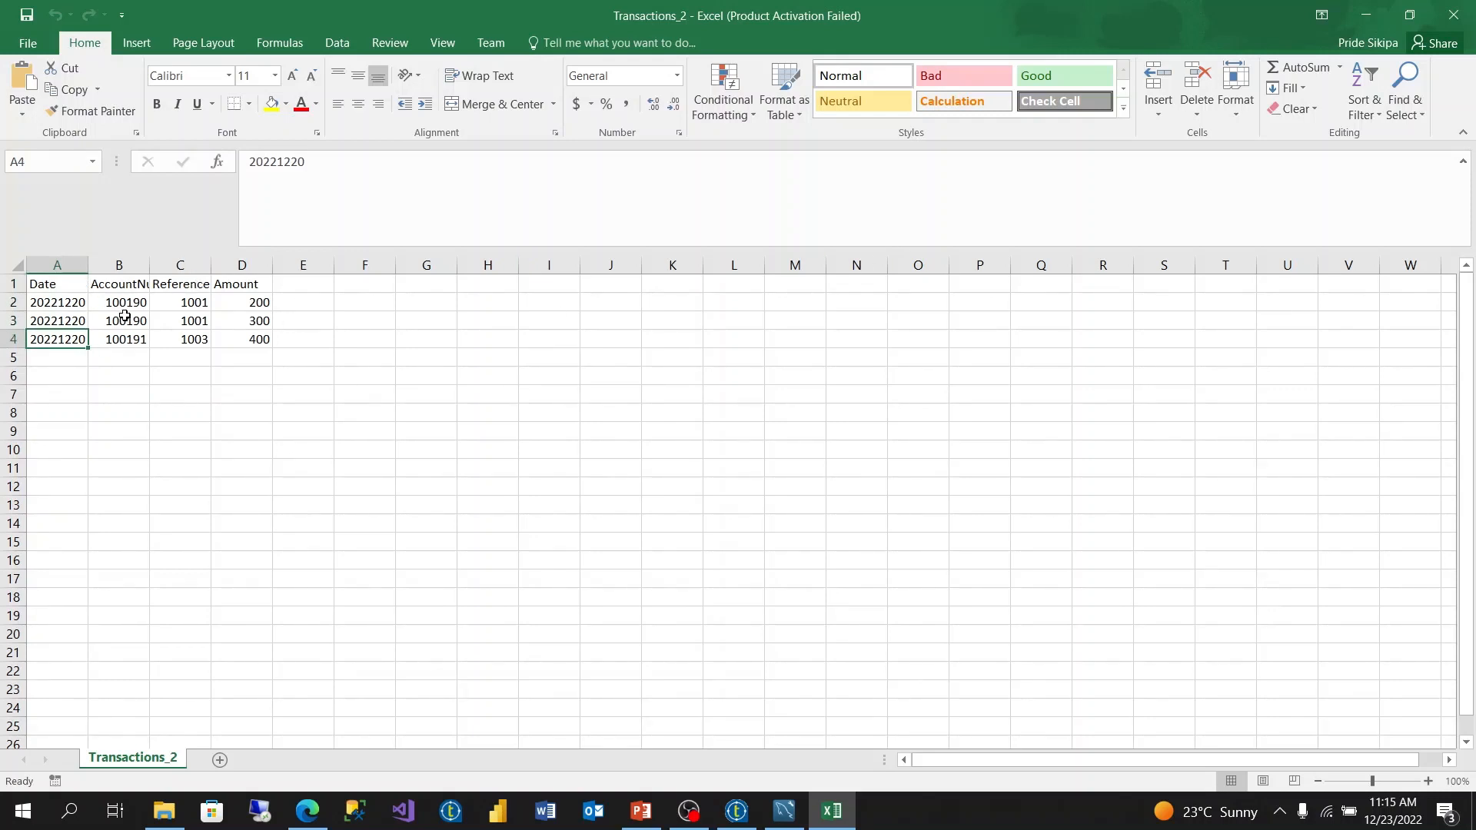
left_click(1453, 14)
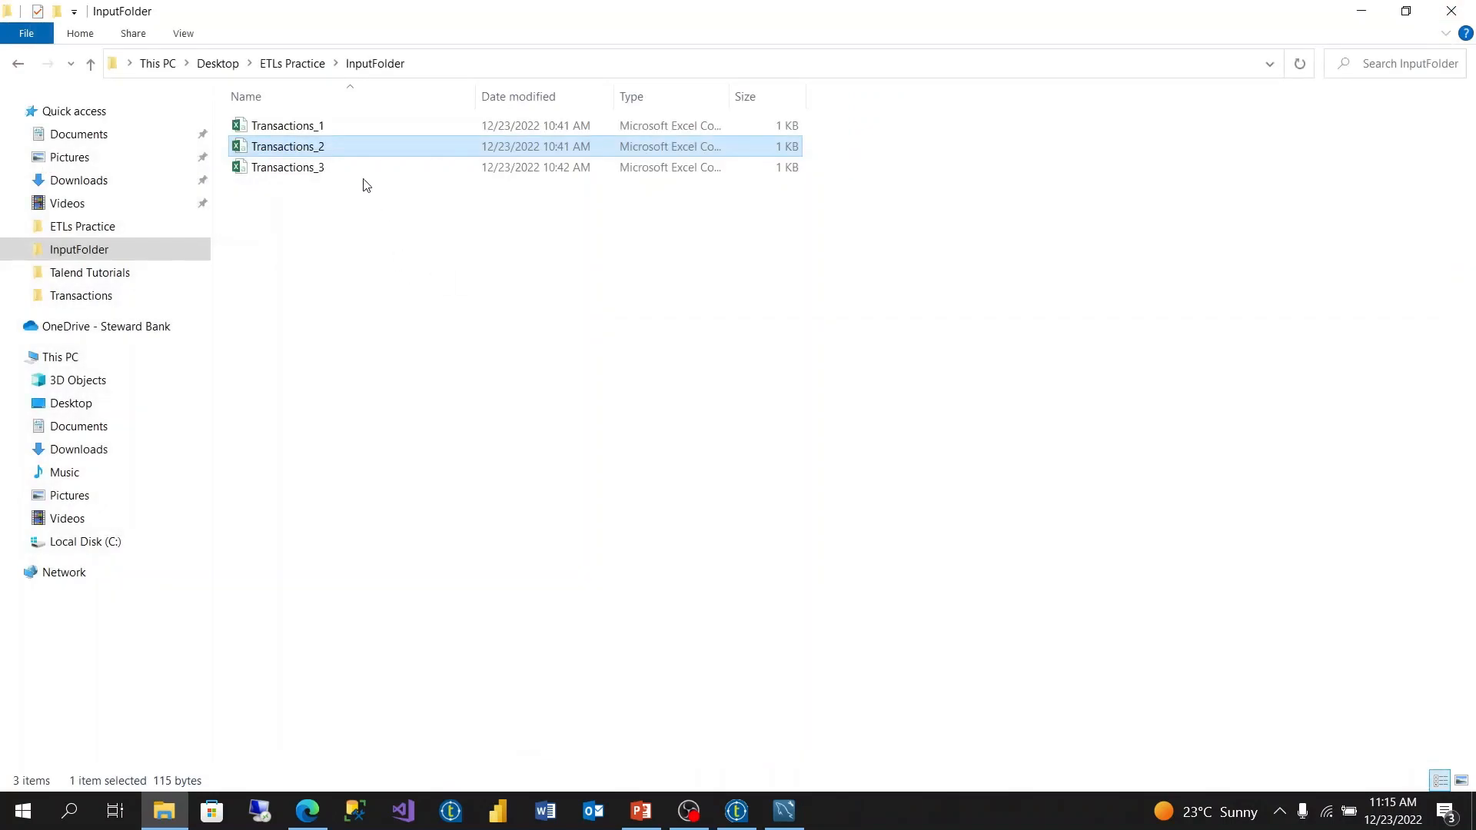
- Open the Transactions_3 workbook, dismiss the activation notice, and close it after reviewing the data
left_click(362, 182)
double_click(362, 181)
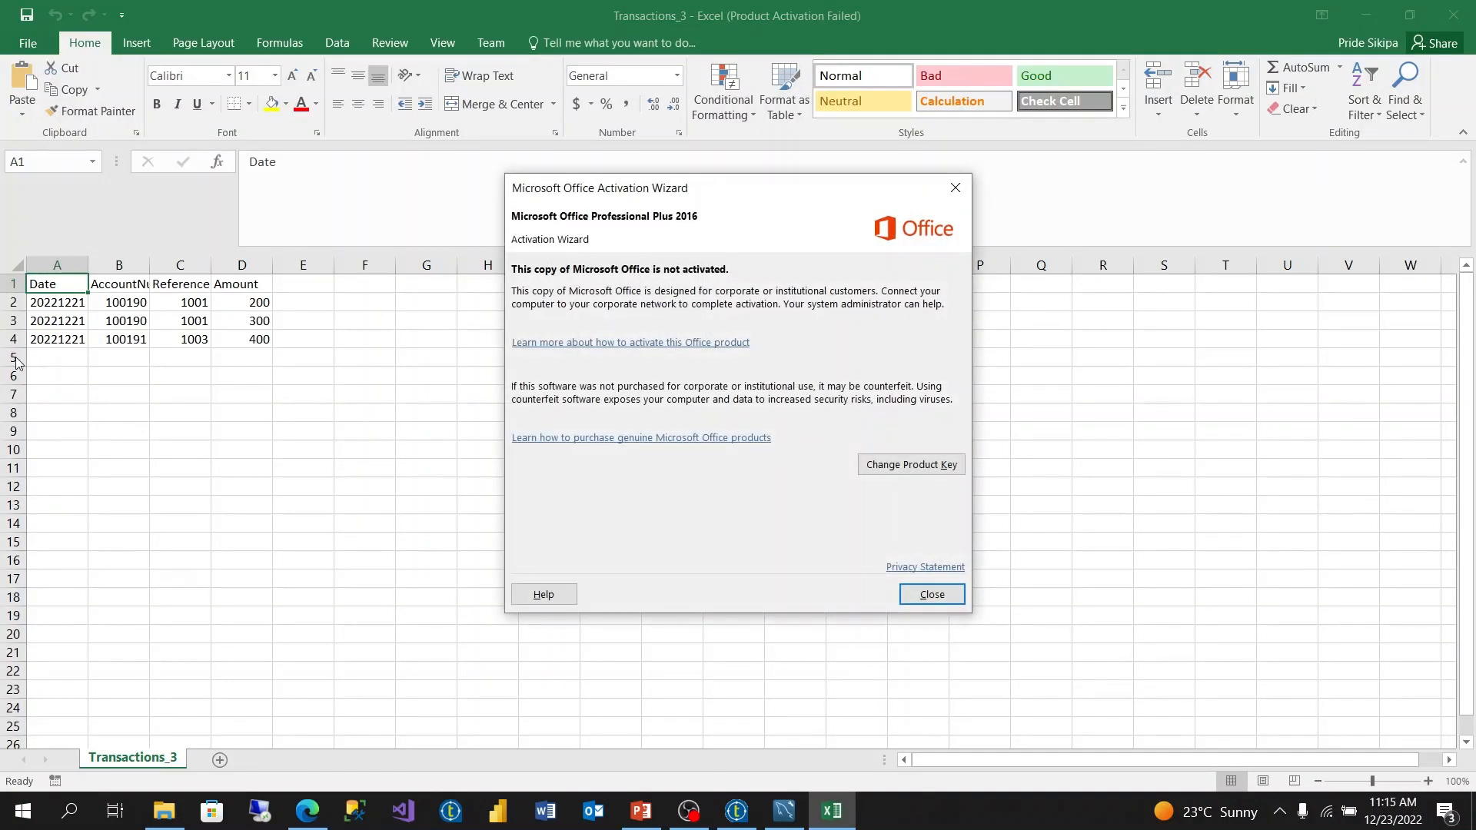
left_click(922, 595)
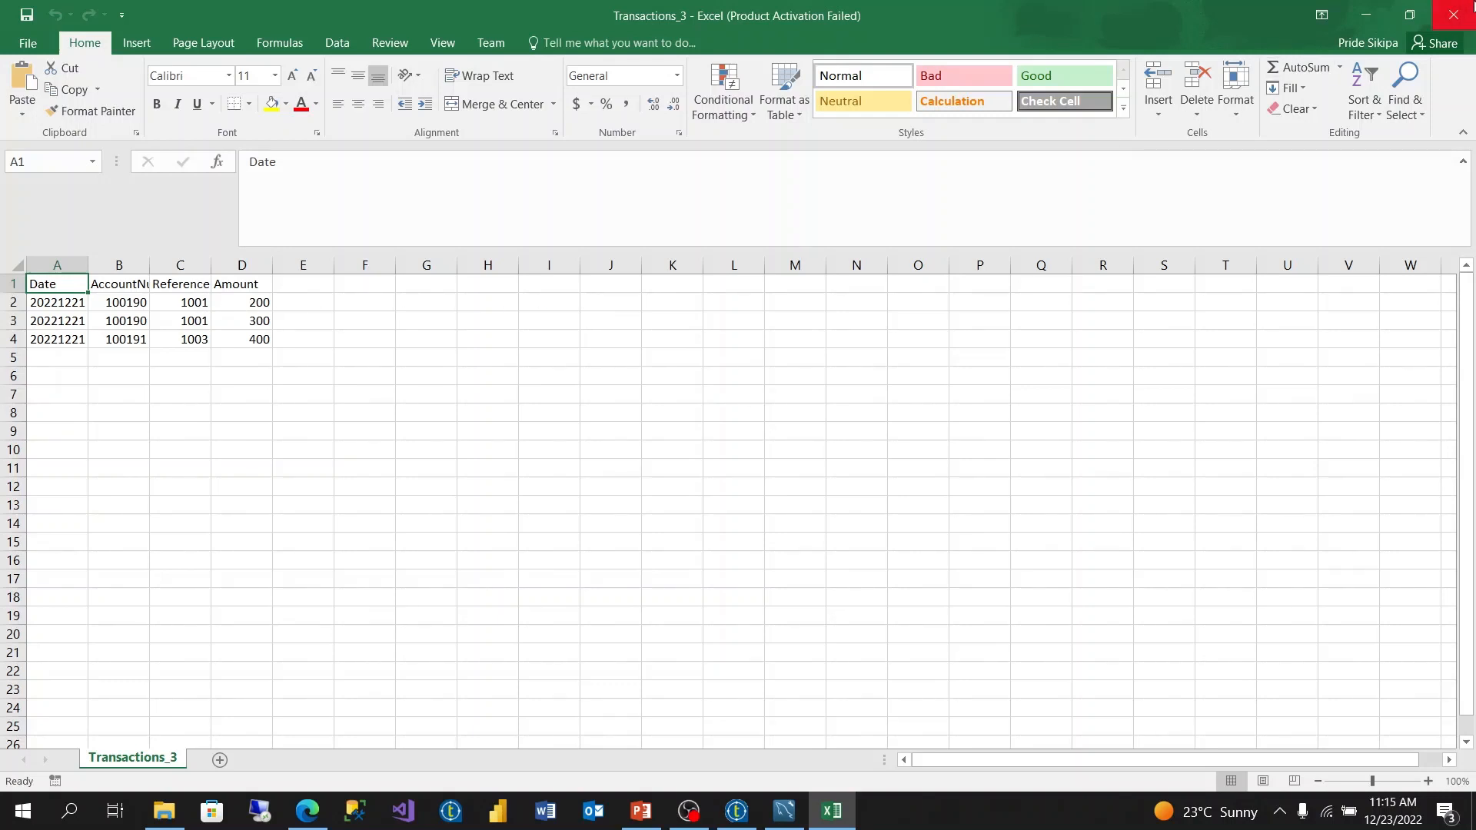
left_click(1453, 15)
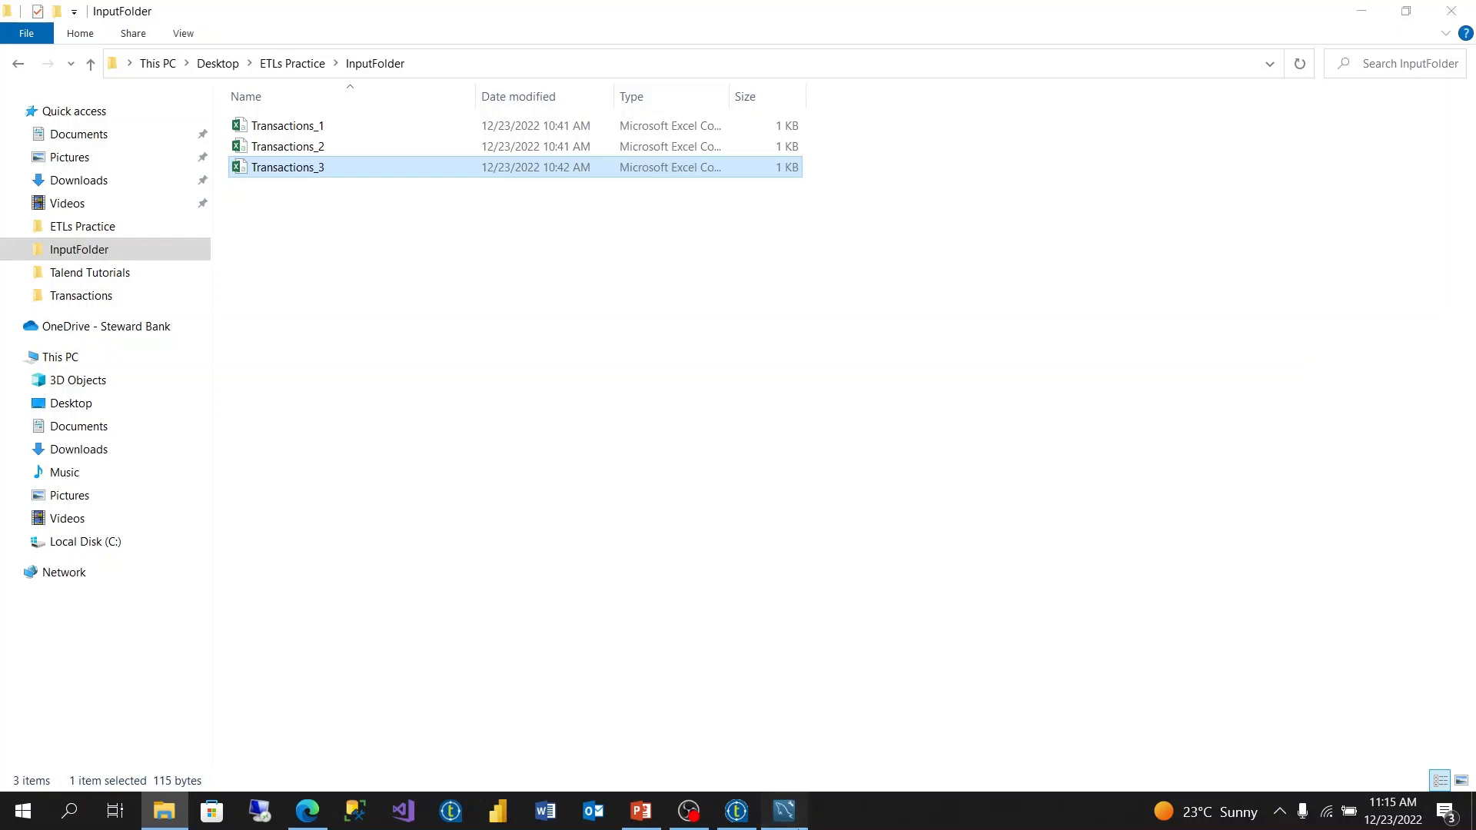
- Switch to MySQL Workbench and execute the CREATE TABLE Transactions script with TransactionDate, AccountNumber, ReferenceNumber and Amount columns
left_click(784, 808)
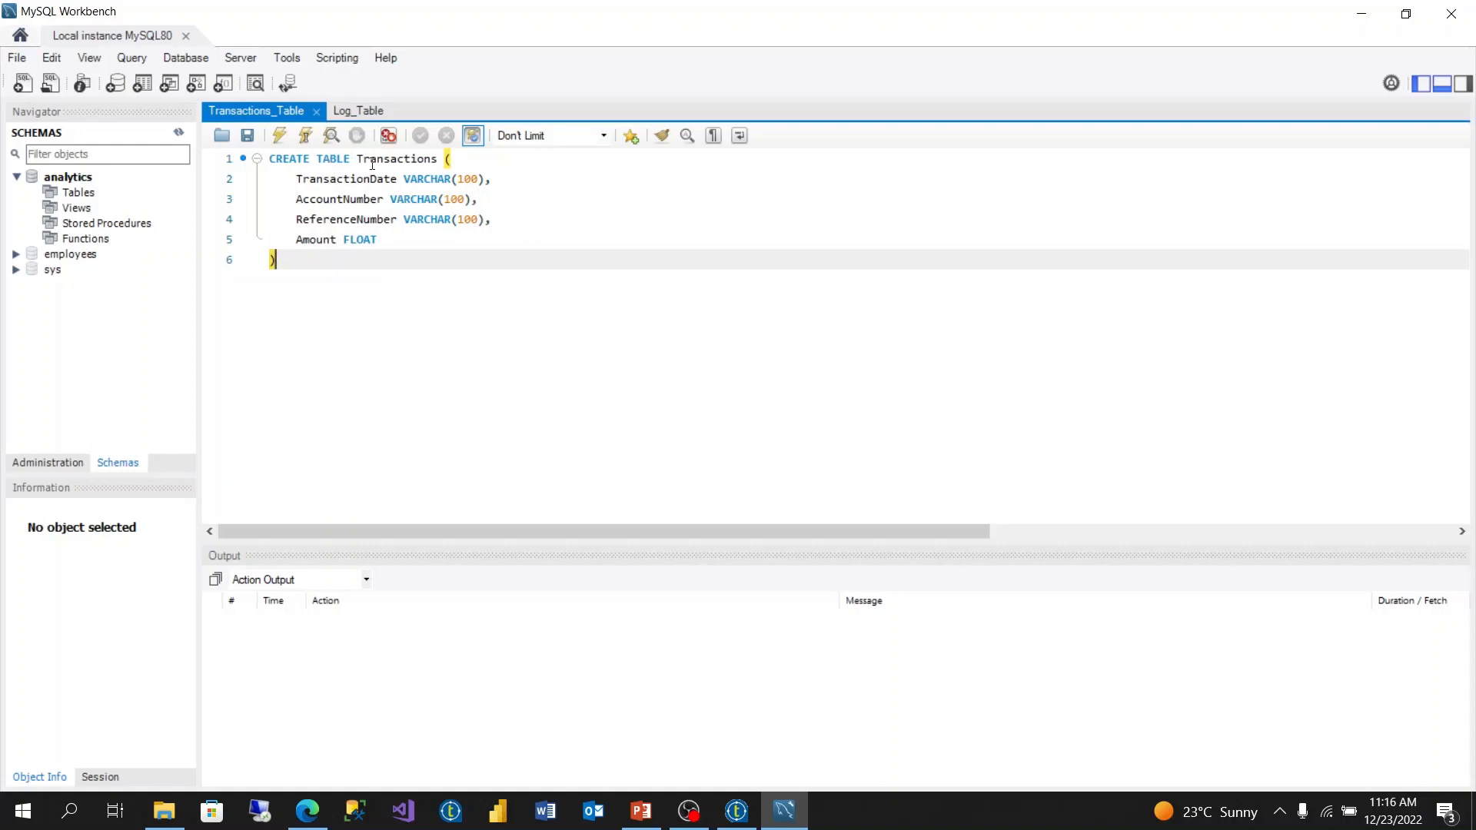
left_click(343, 178)
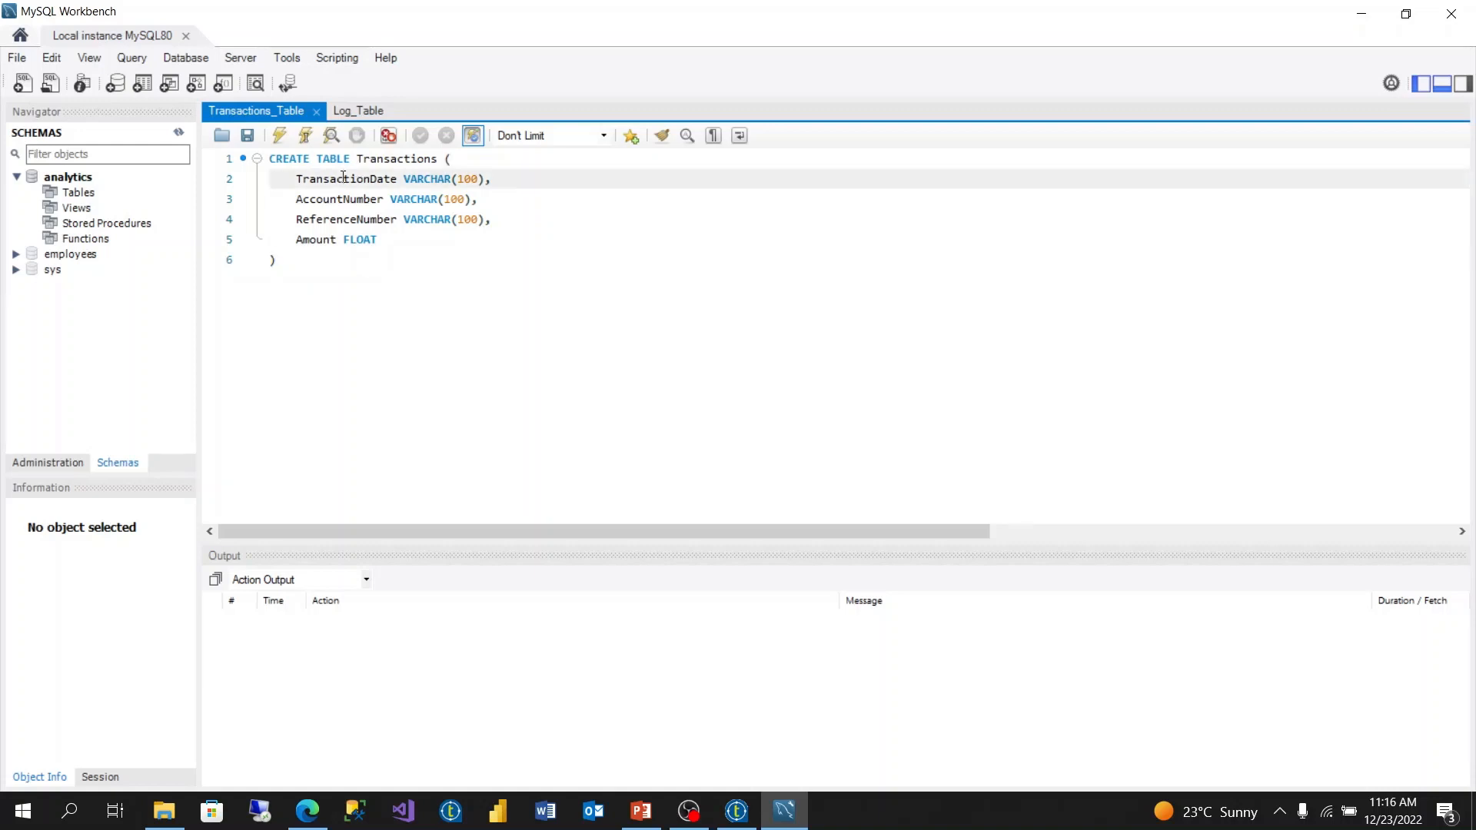
left_click(336, 200)
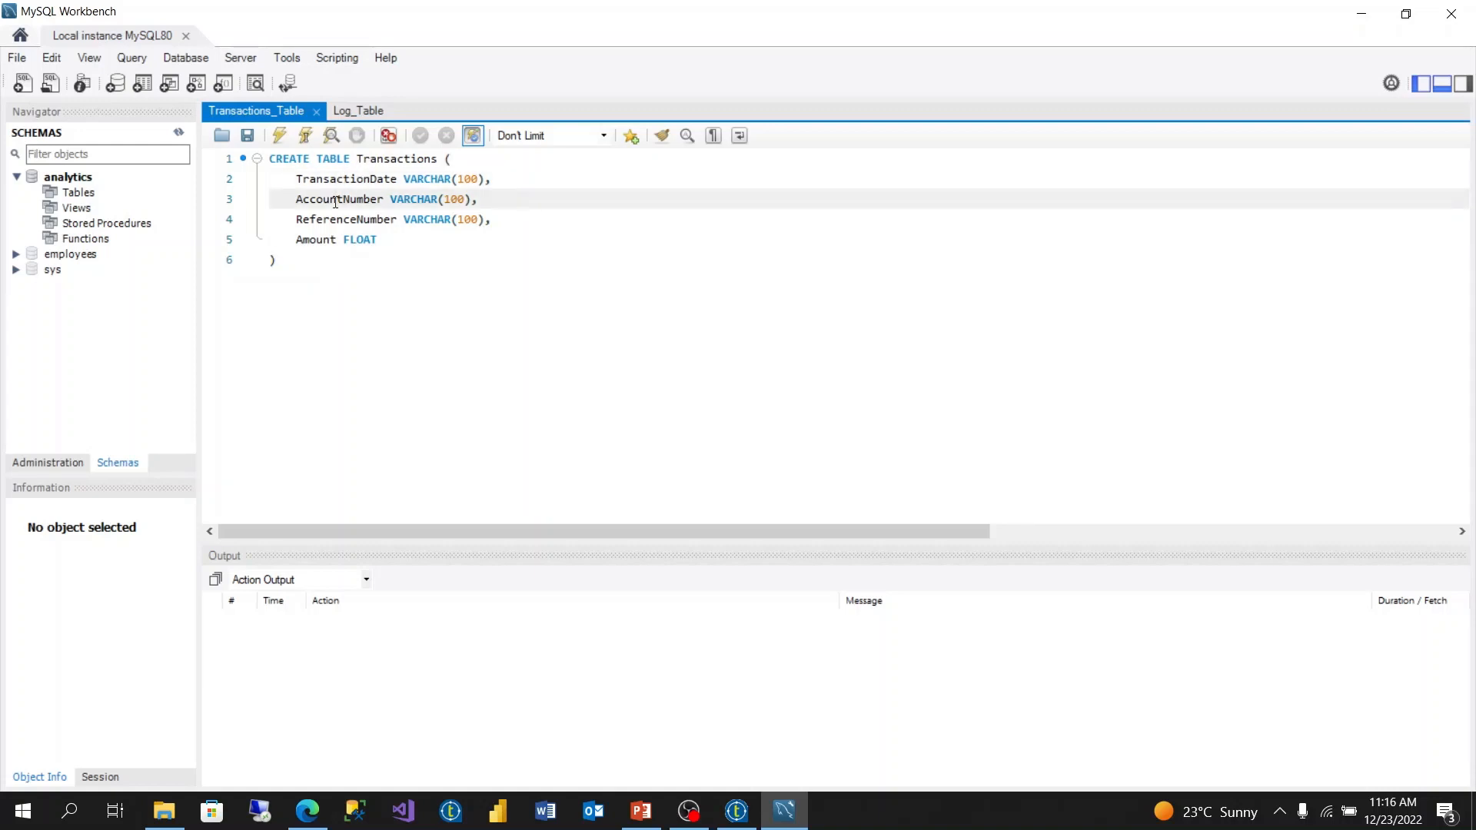
left_click(331, 221)
left_click(329, 241)
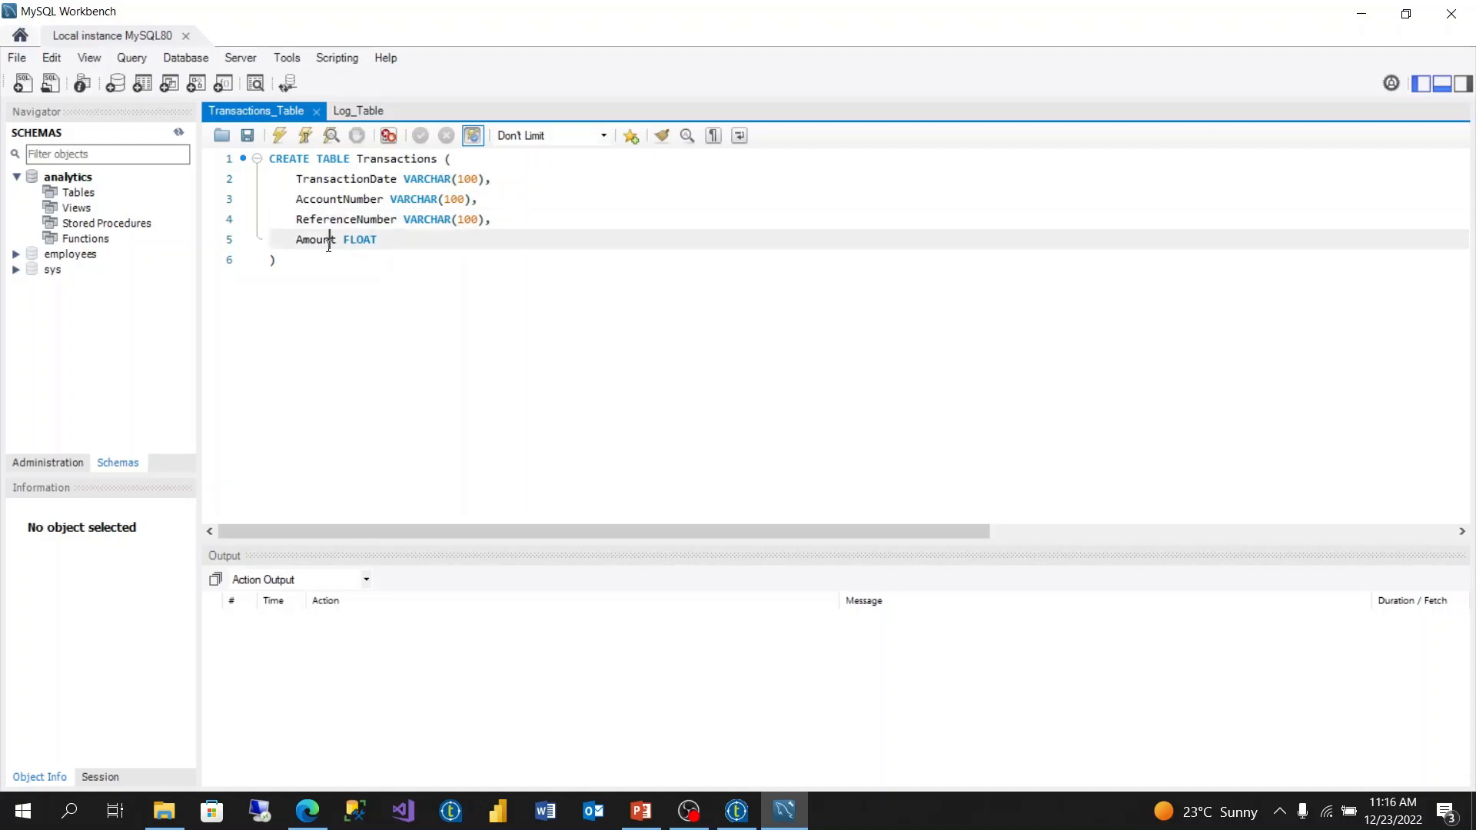
left_click(305, 262)
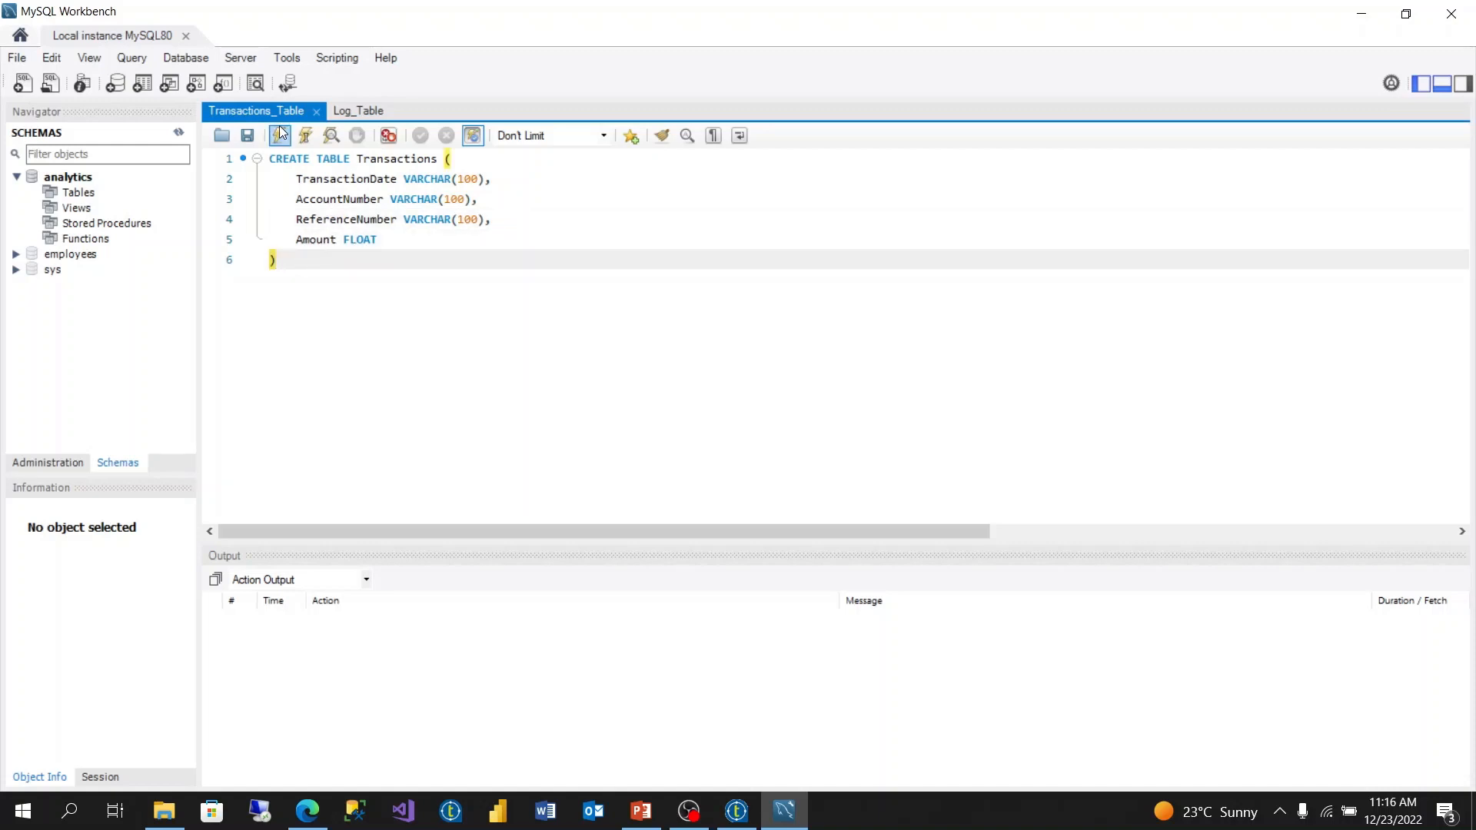
left_click(278, 135)
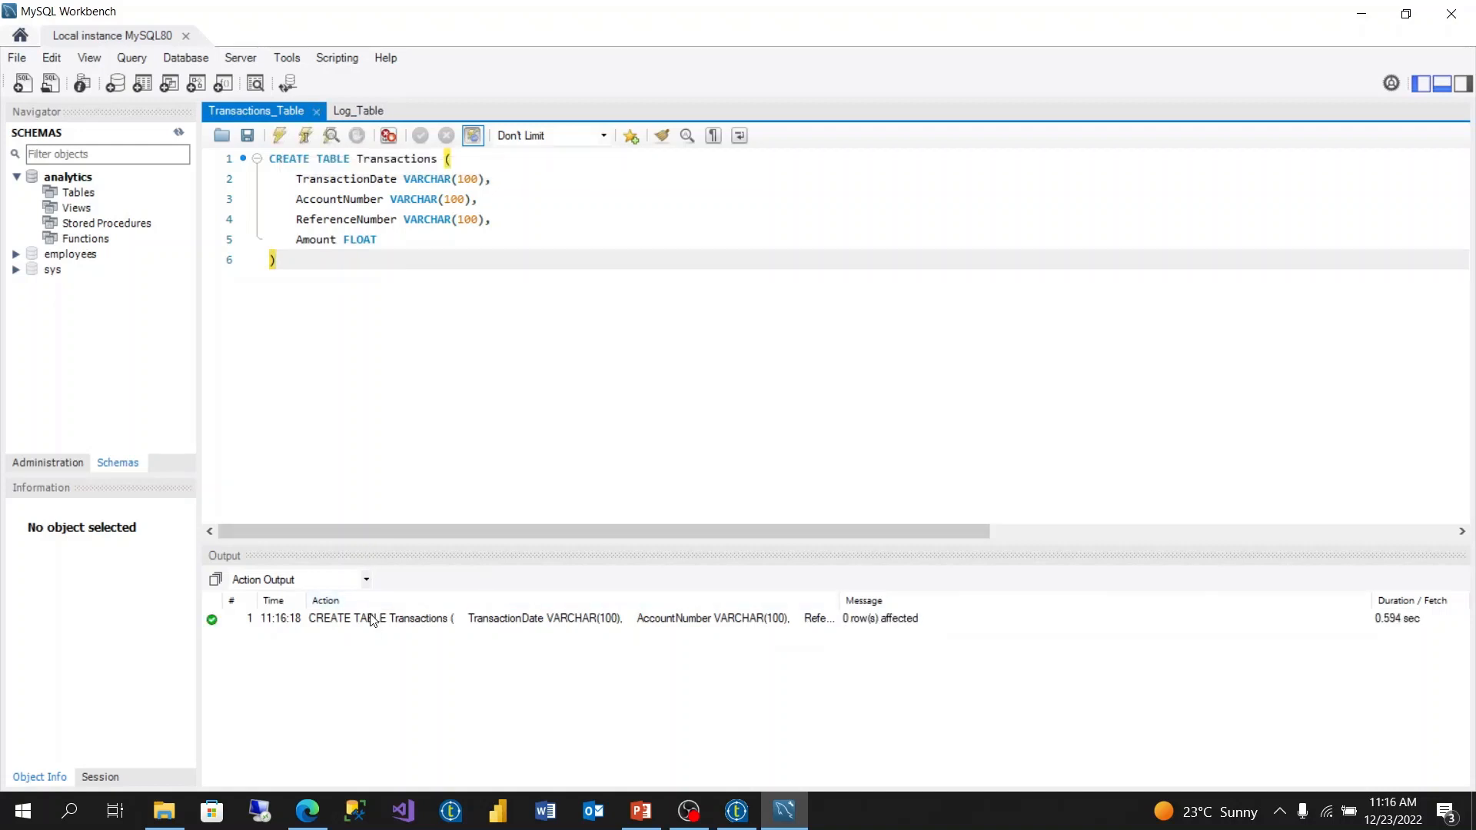
- Execute the CREATE TABLE LogTable script with FileName and FilePath columns, and refresh the schema list
left_click(356, 108)
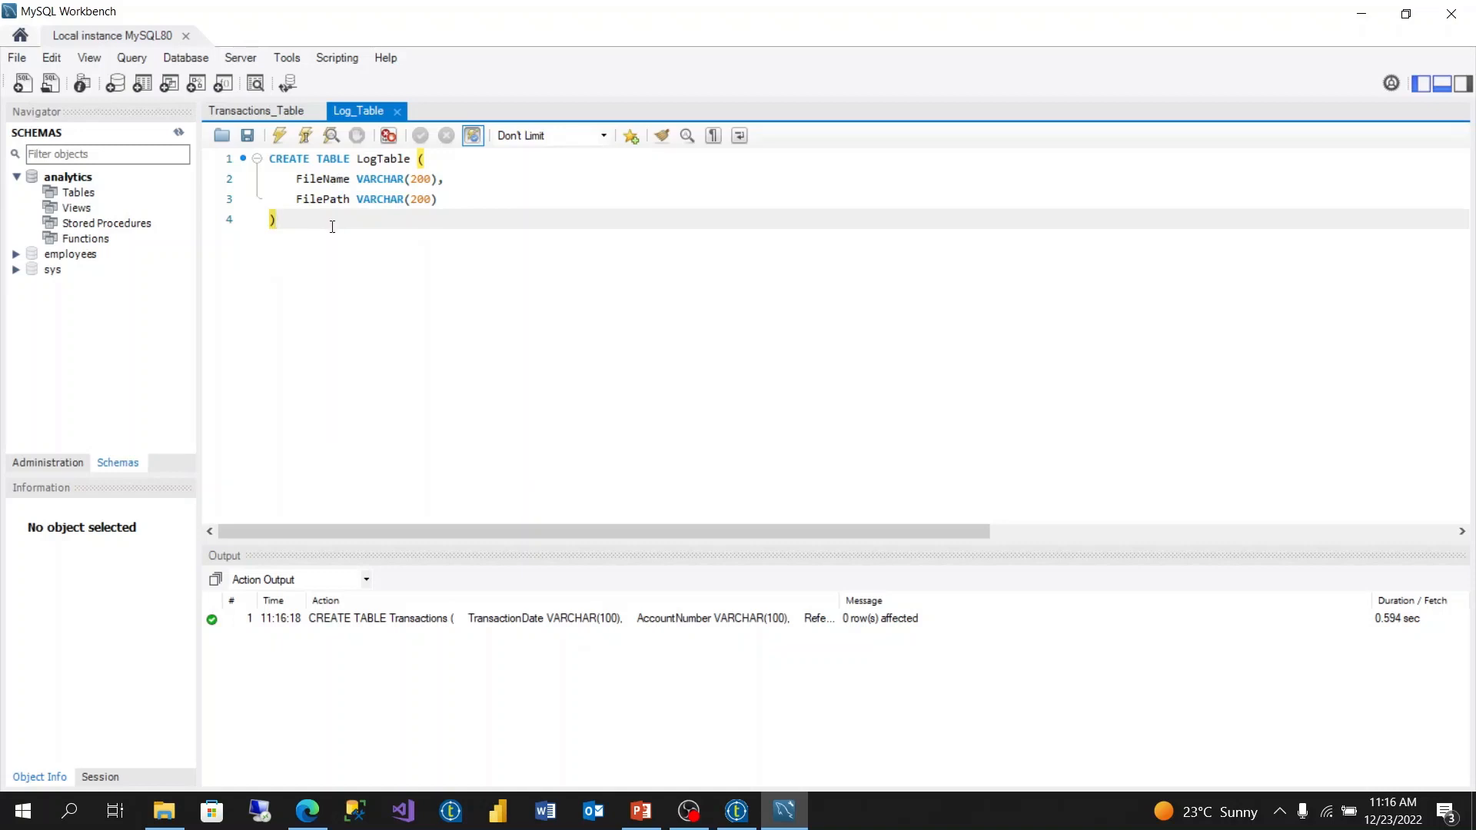
left_click(280, 137)
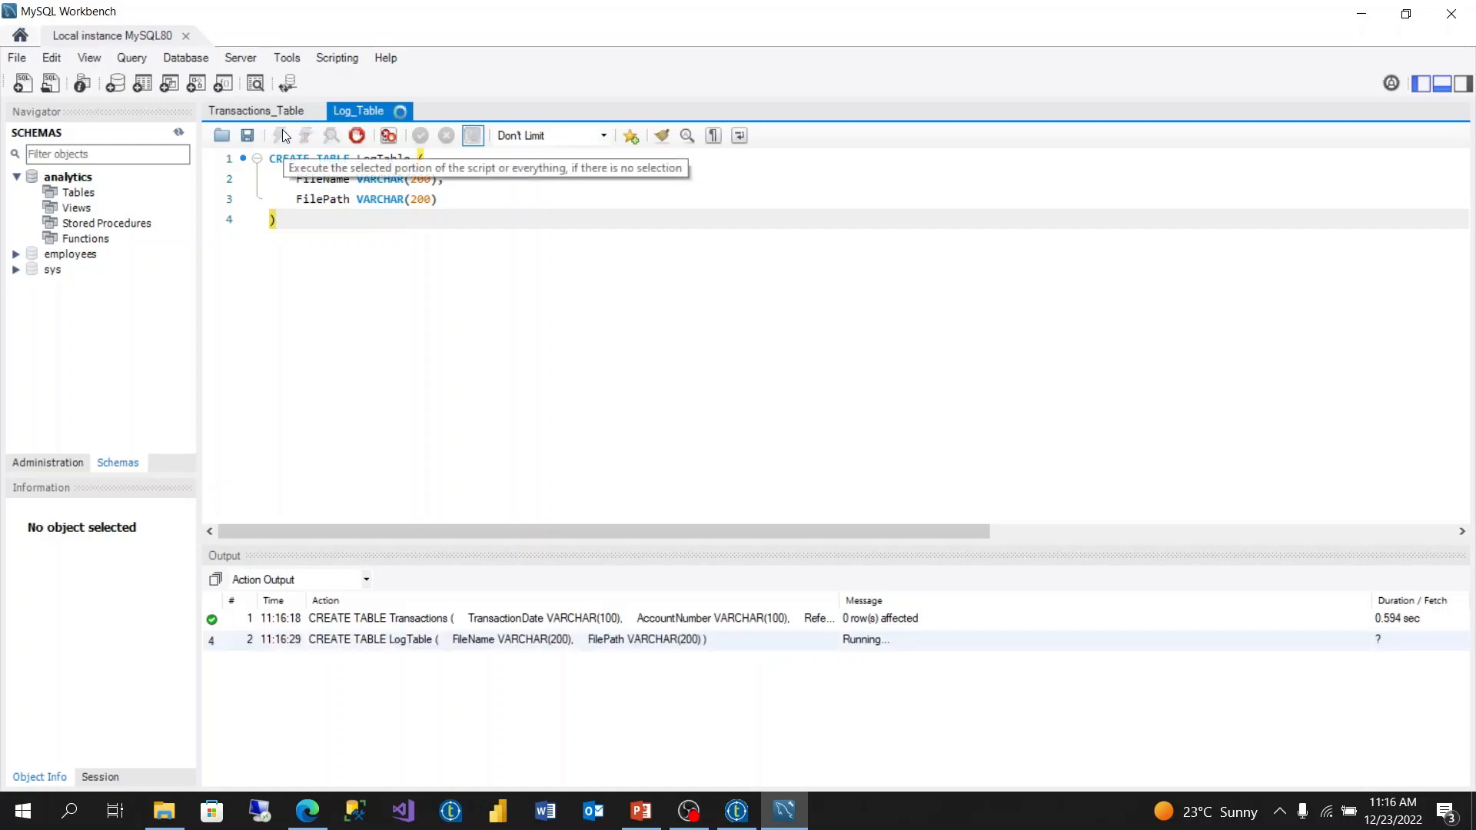
left_click(178, 134)
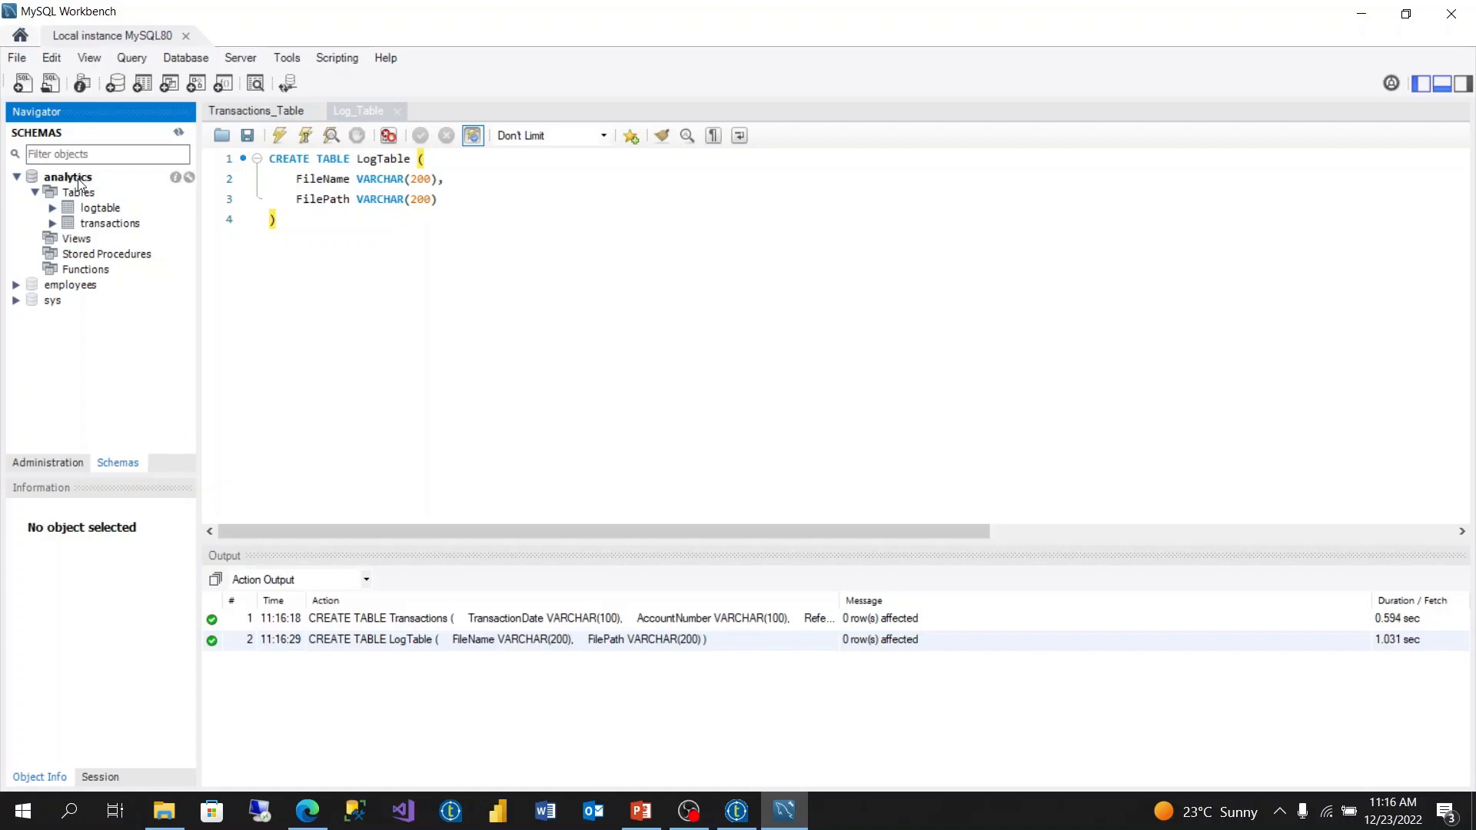
- Select all rows from the logtable and transactions tables, then clear the action output
right_click(108, 213)
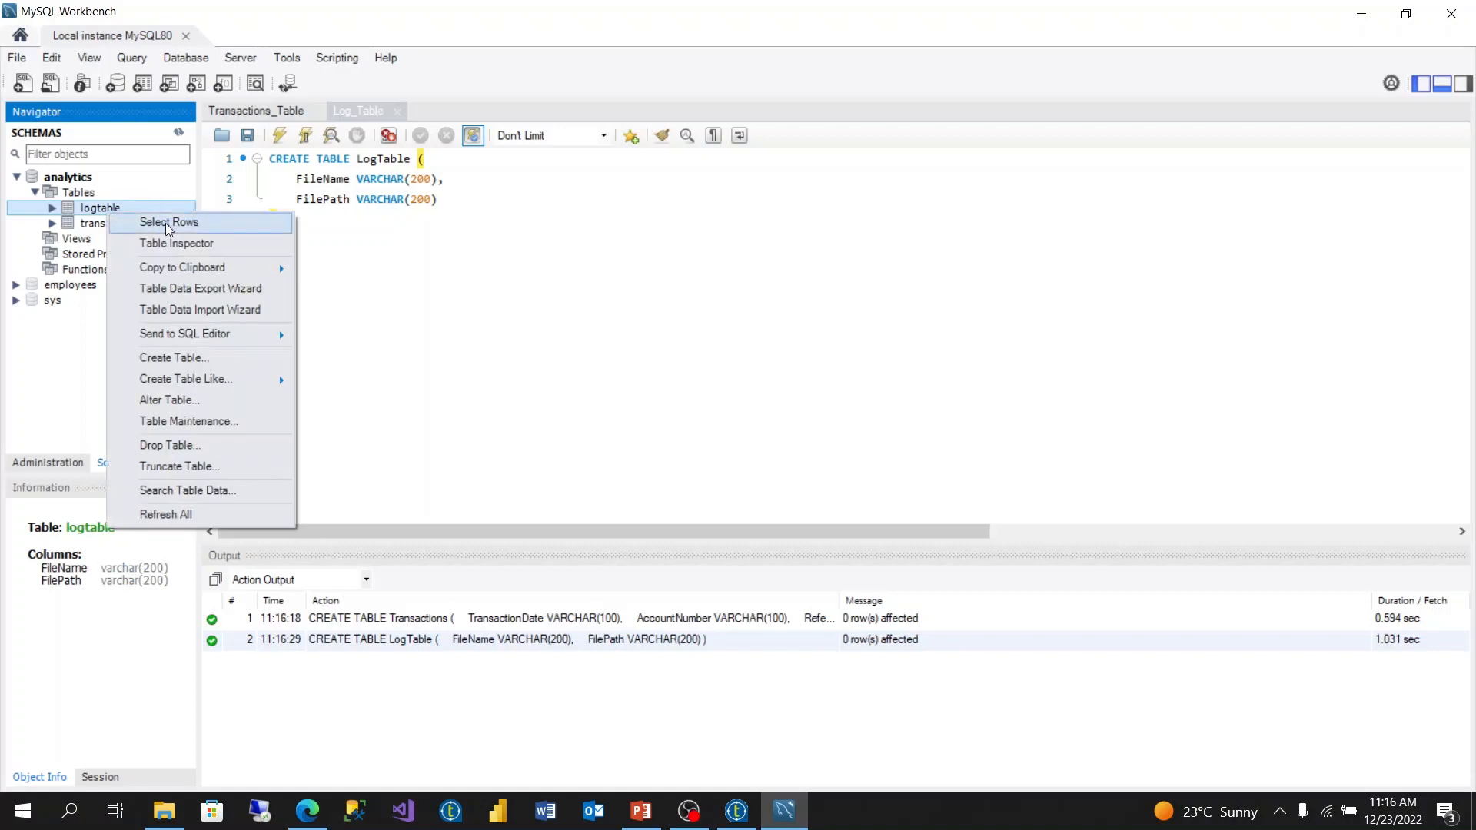
left_click(168, 223)
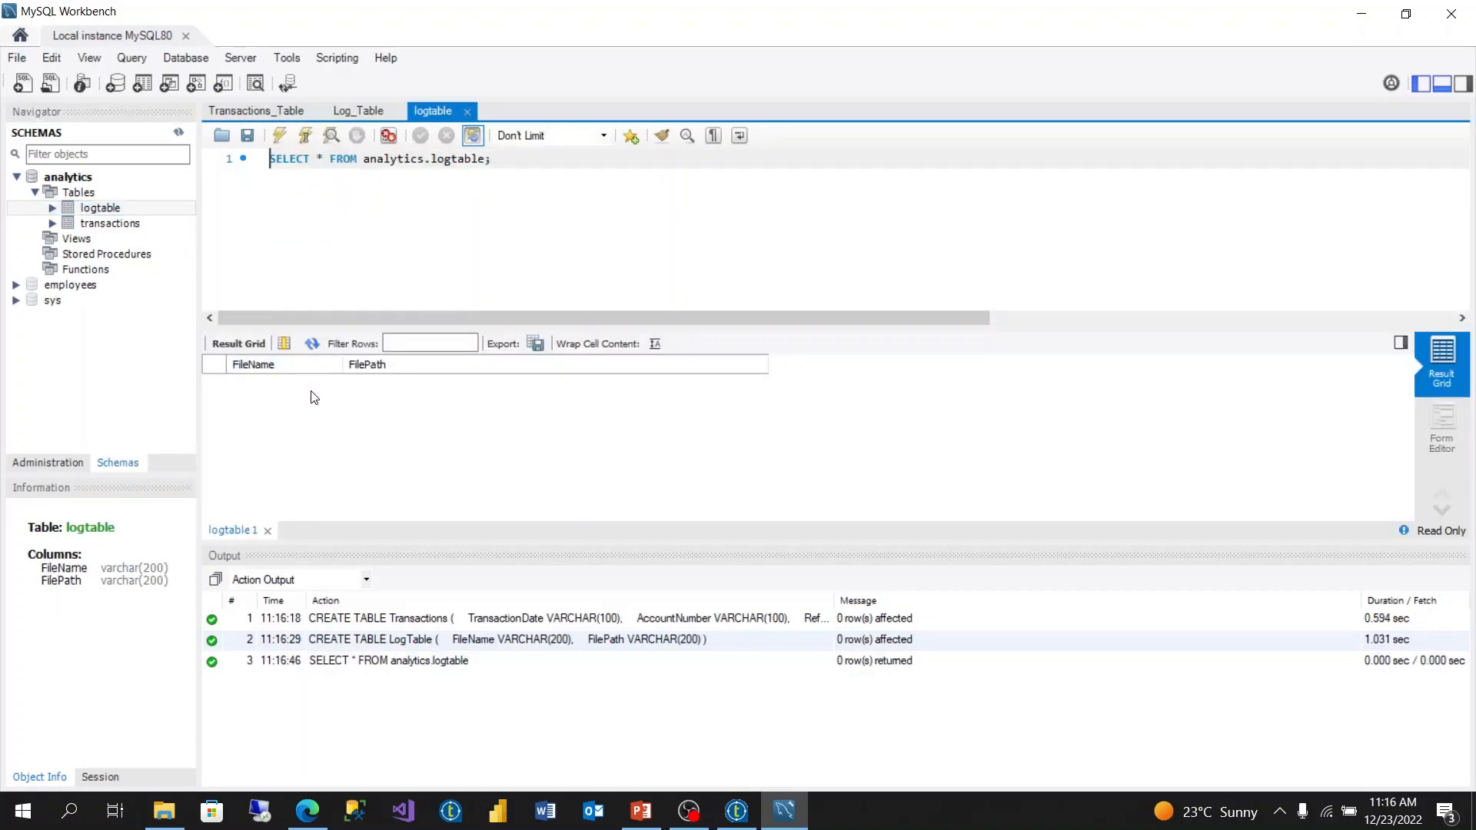
right_click(91, 225)
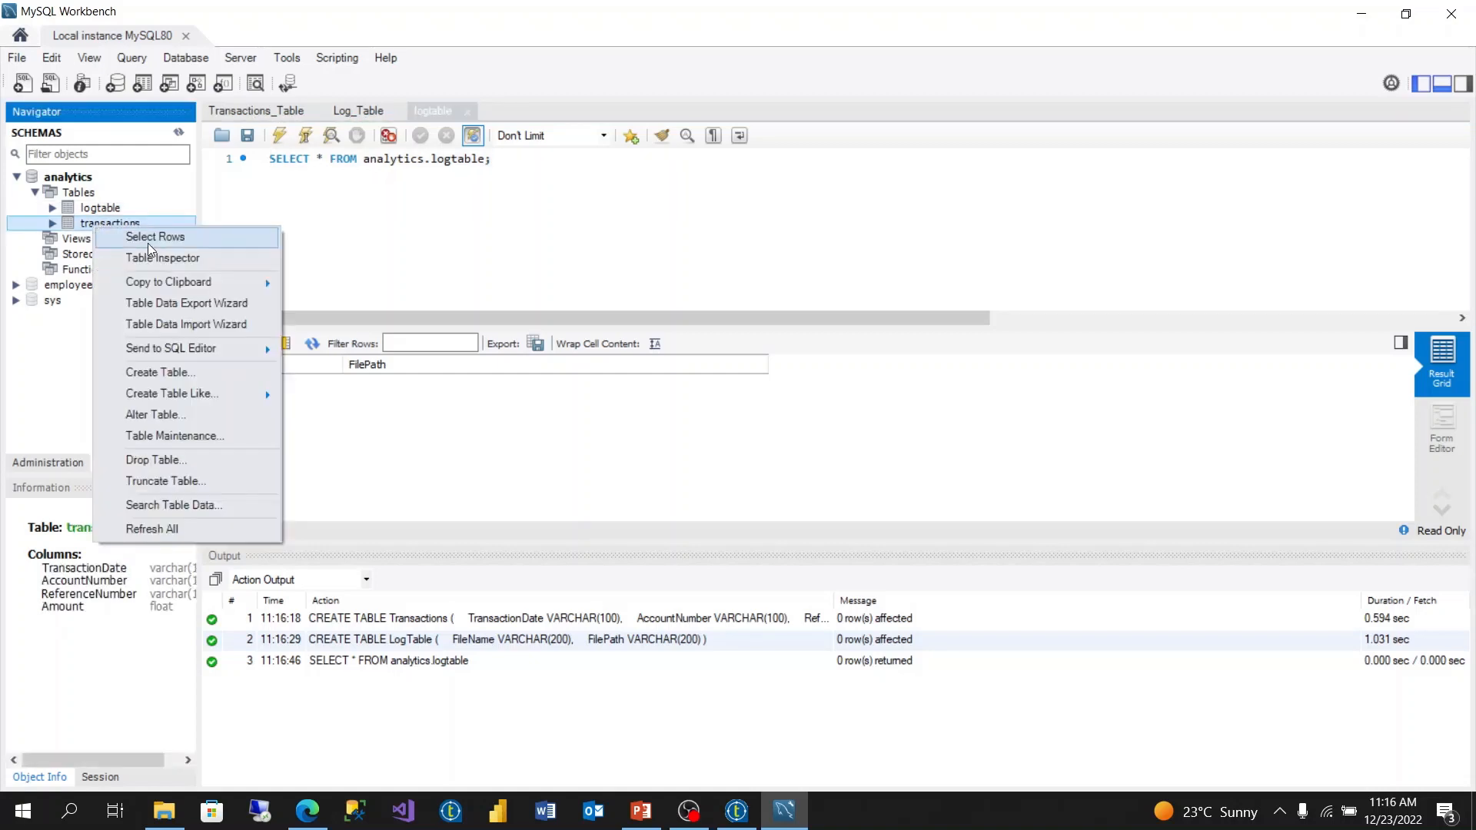
left_click(154, 237)
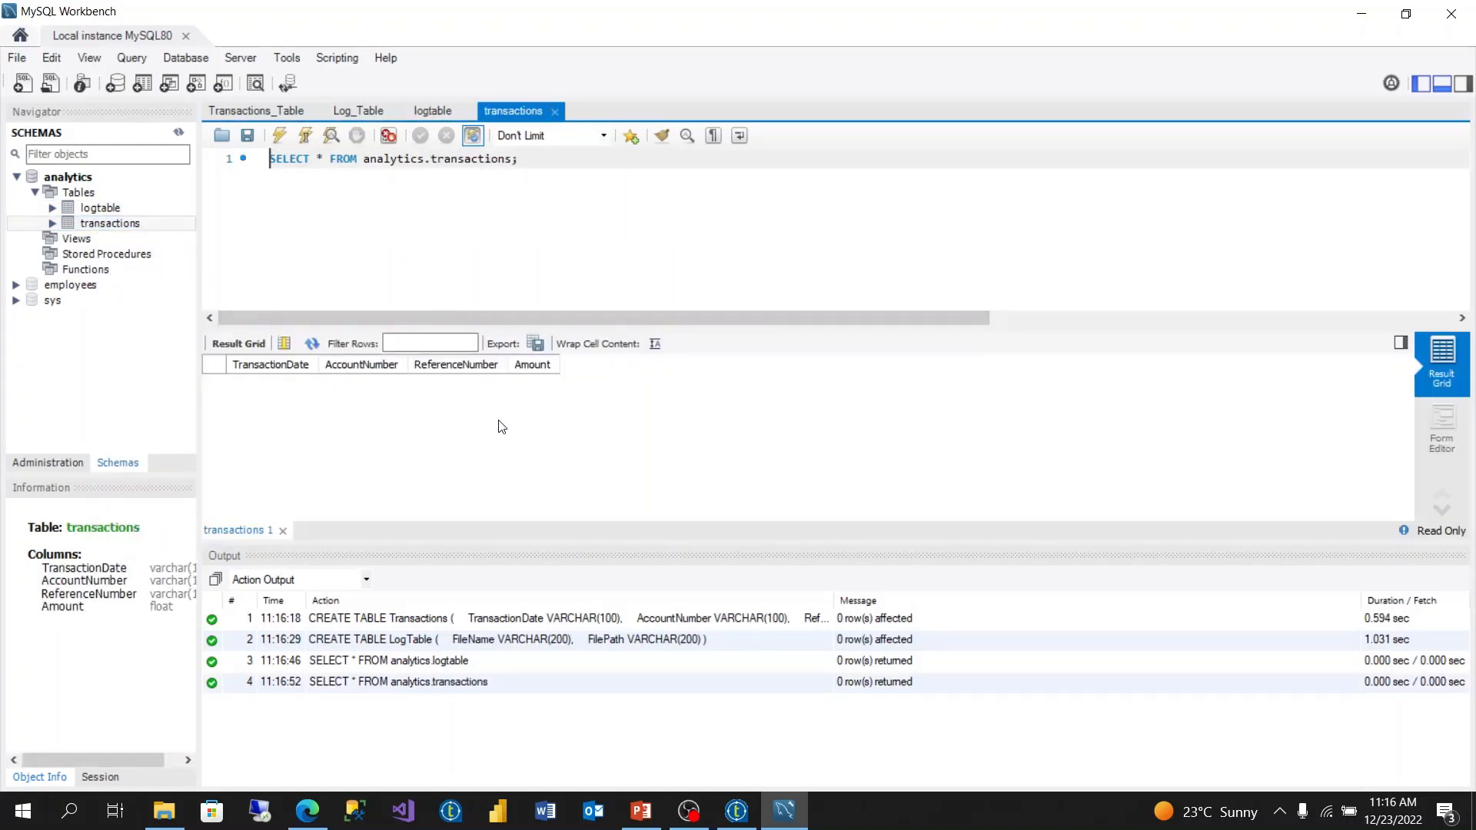
right_click(689, 672)
left_click(767, 776)
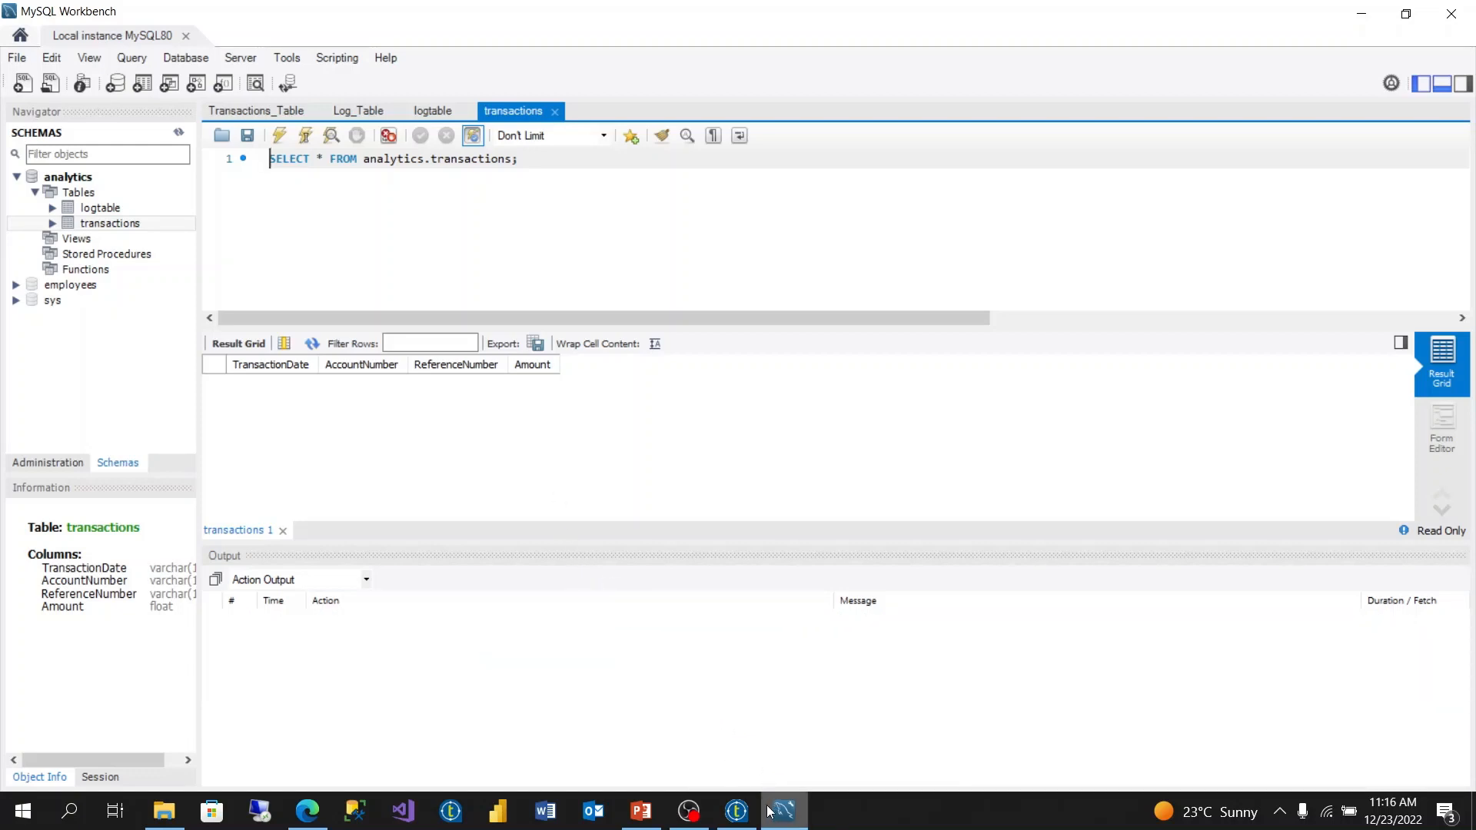
- Switch to Talend and create a new job named LoadTransactions in the LoadingNewFilesToDB folder
left_click(740, 817)
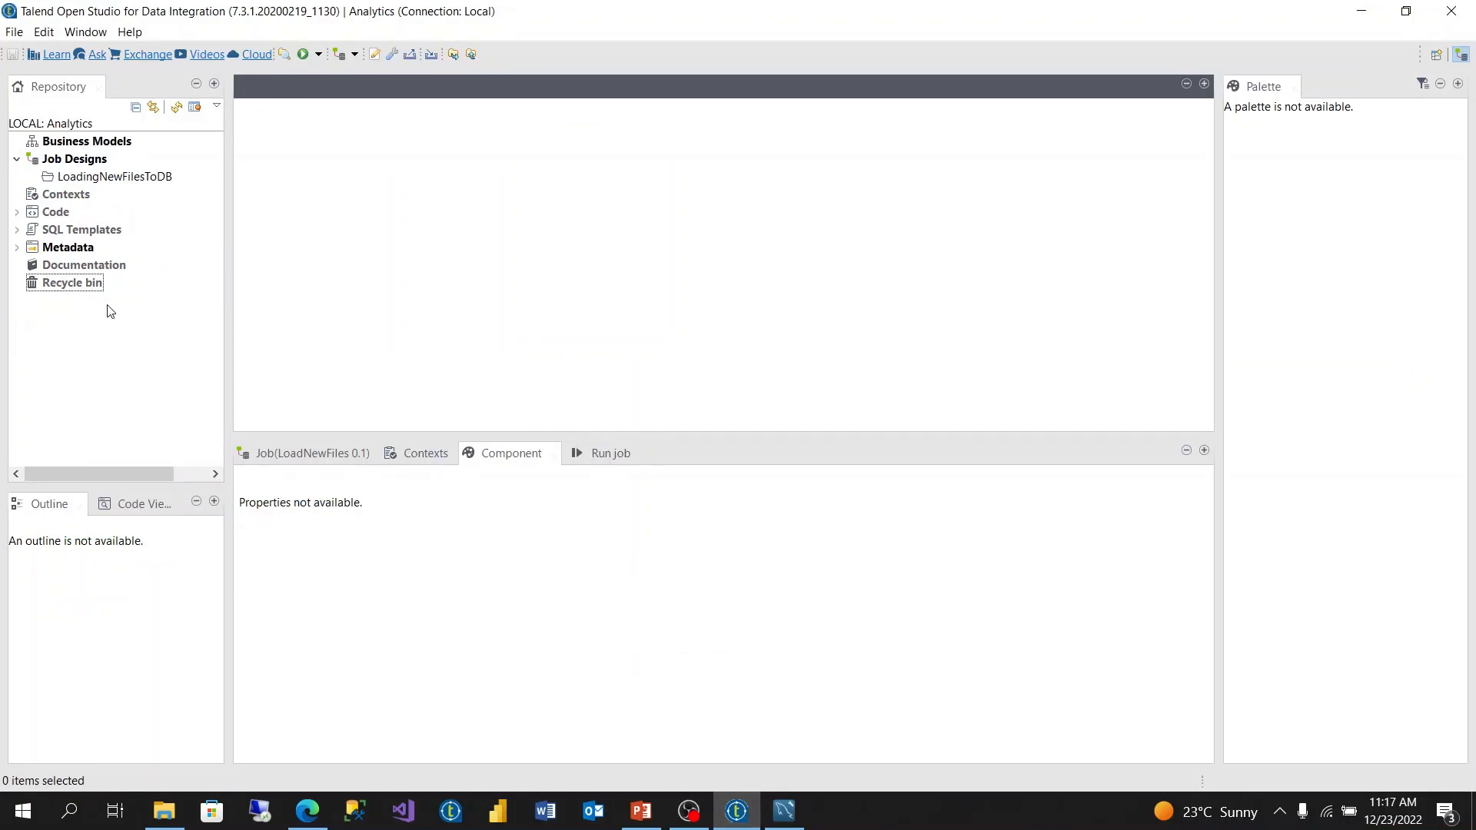
right_click(97, 178)
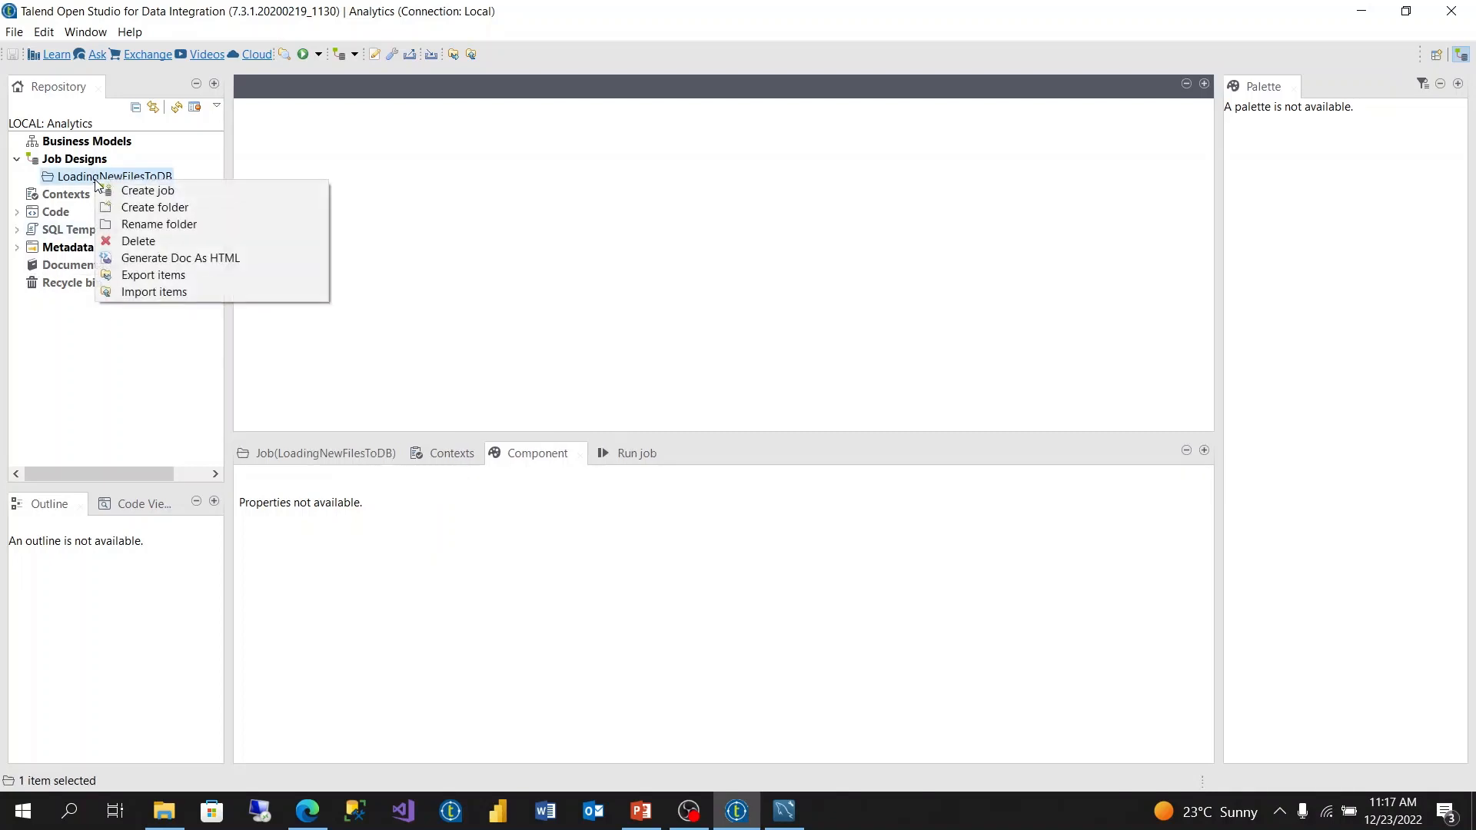
left_click(148, 192)
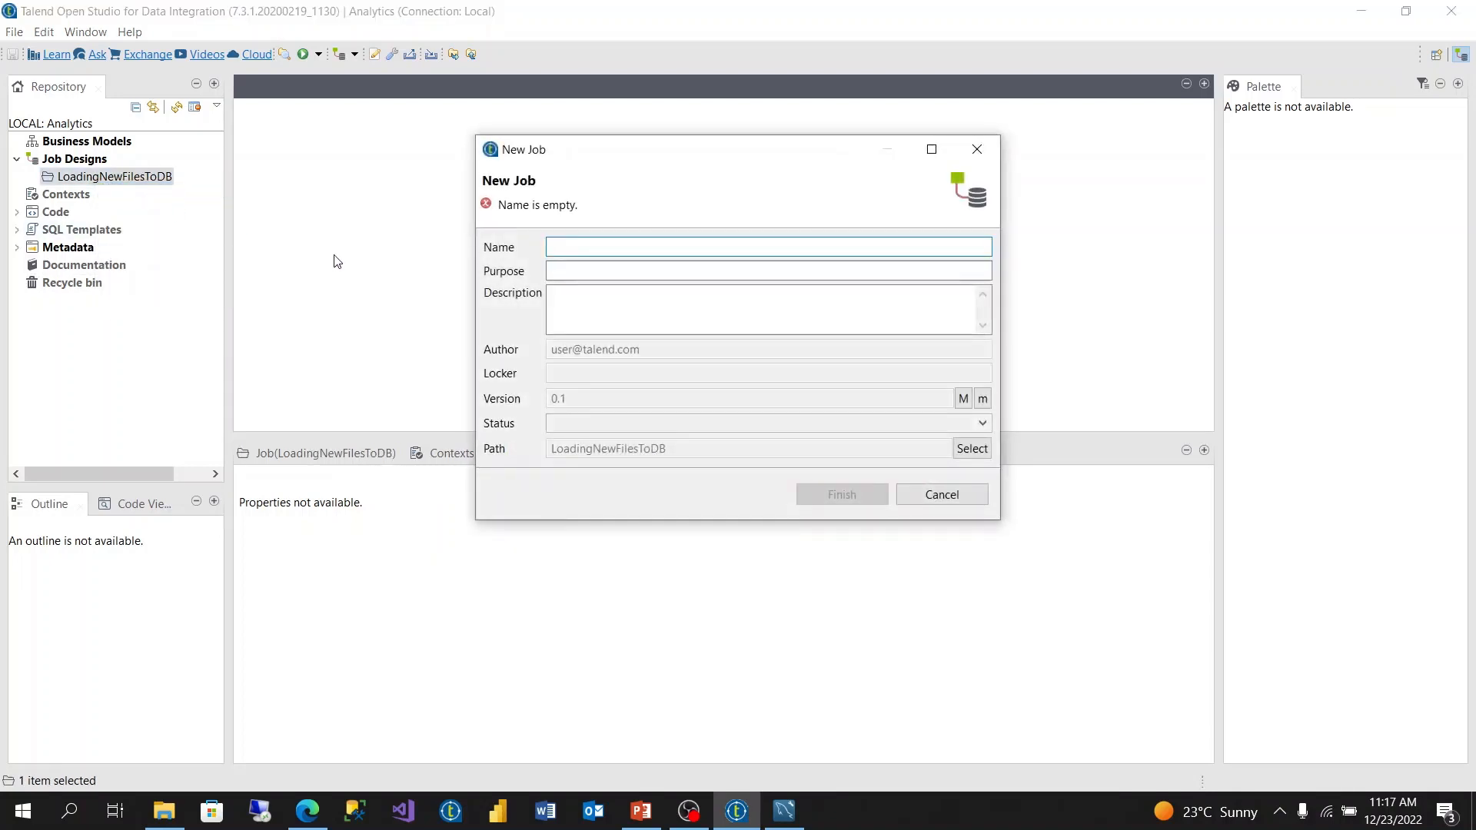
type("LoadTransactions")
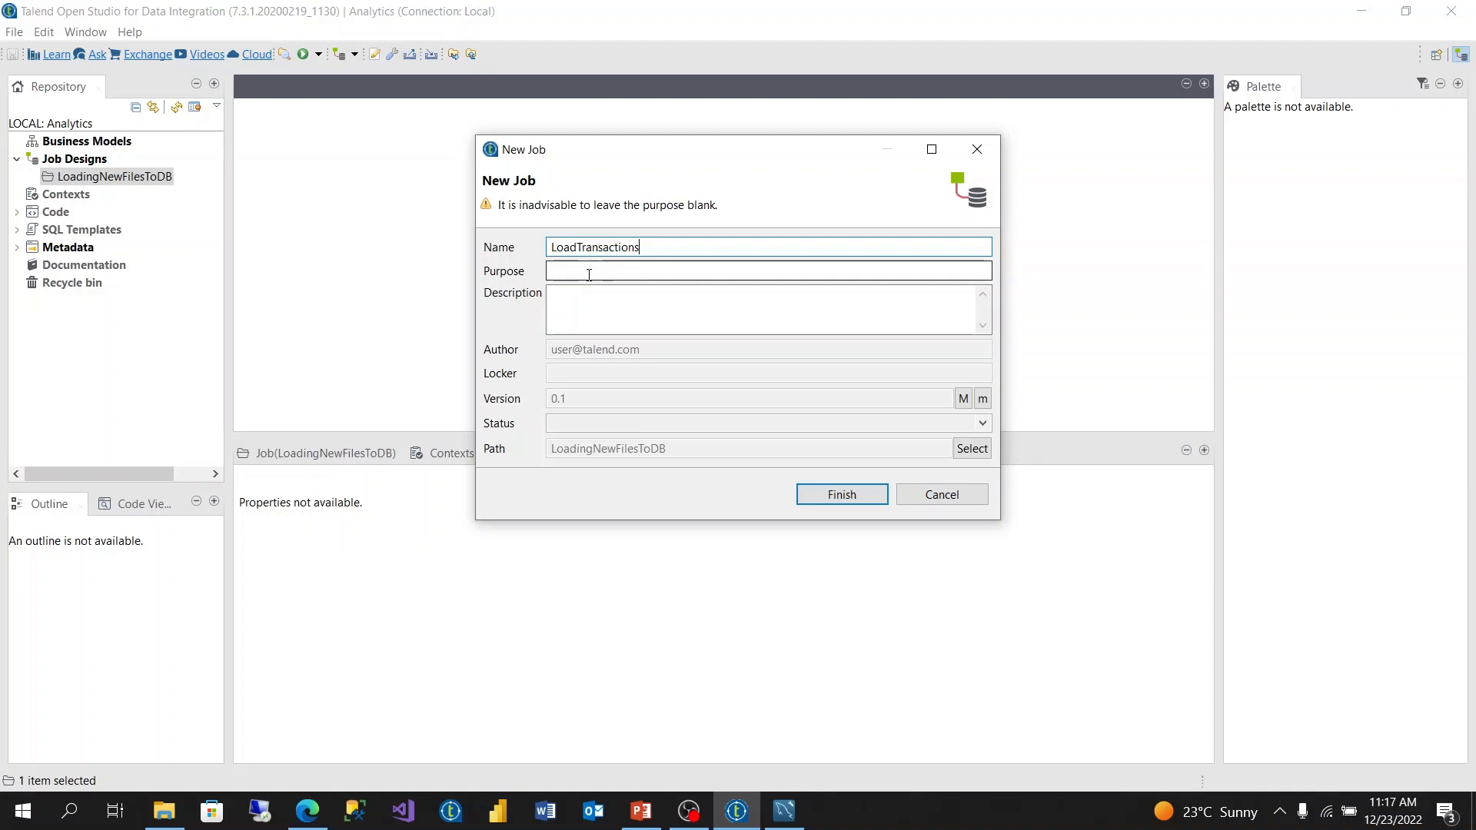
left_click(841, 492)
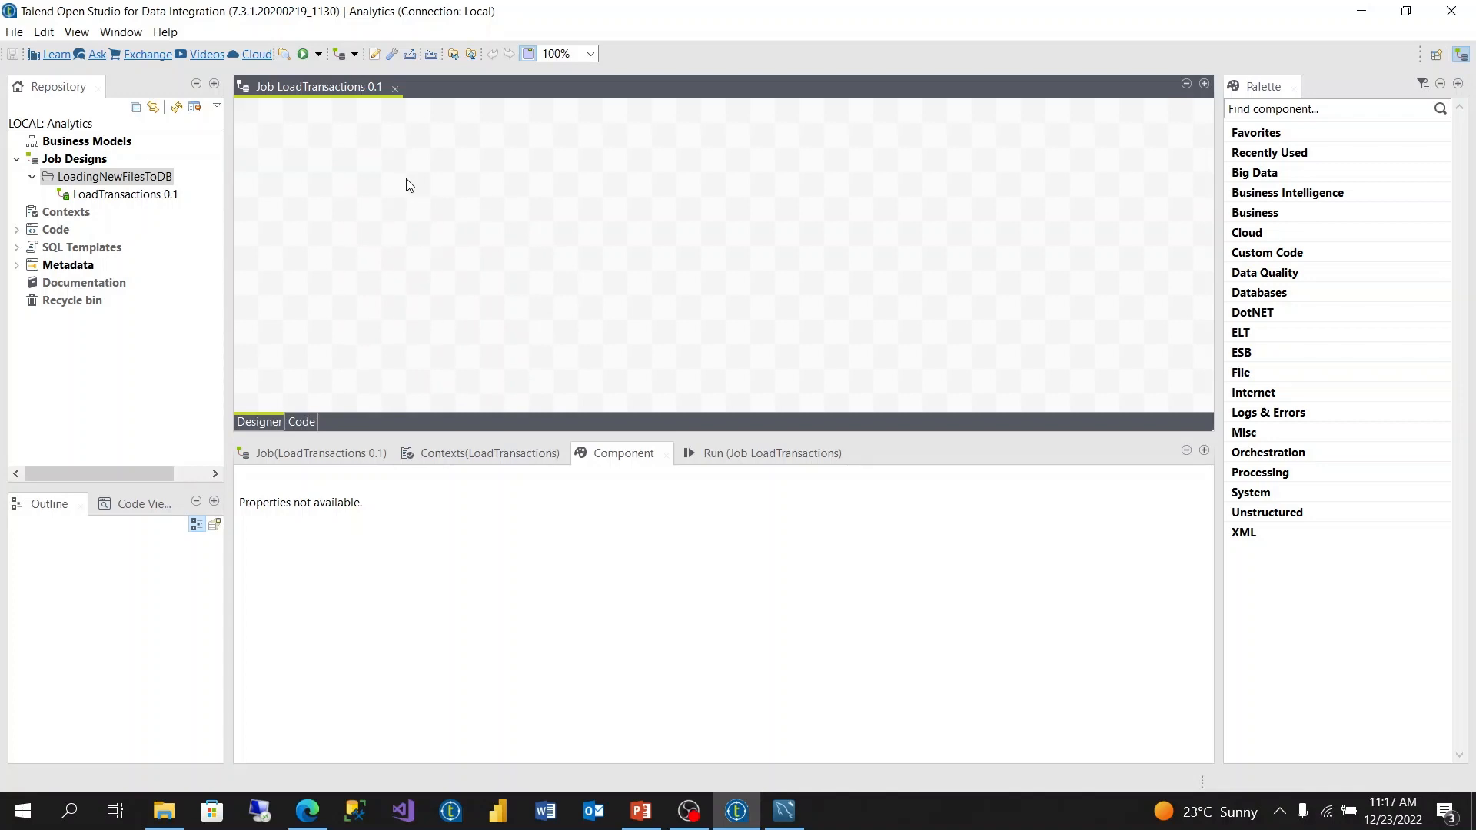
- Create a new database connection under Metadata named MySQL_Analytics and proceed to the connection settings
left_click(18, 265)
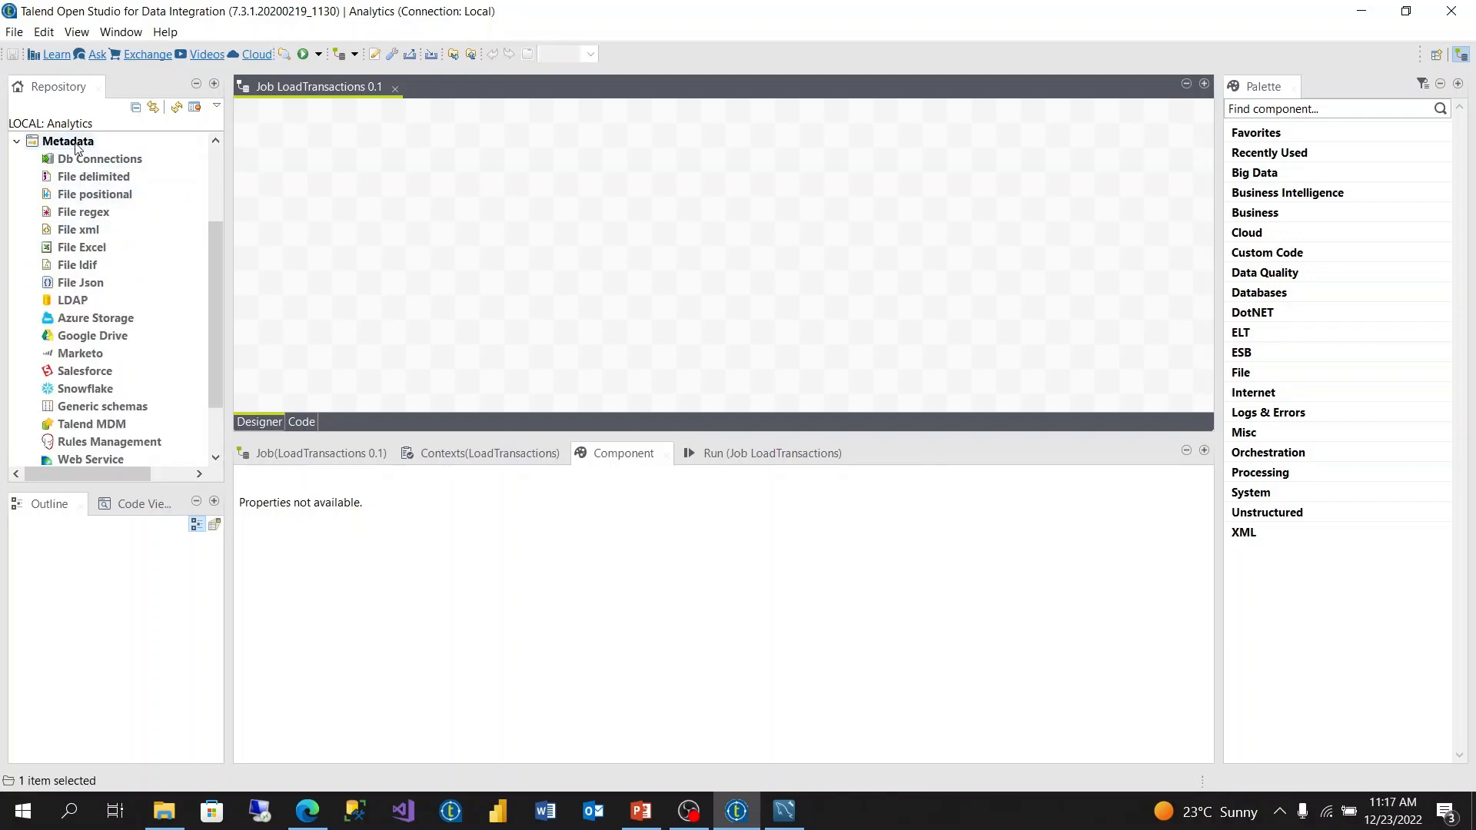
left_click(98, 159)
right_click(72, 162)
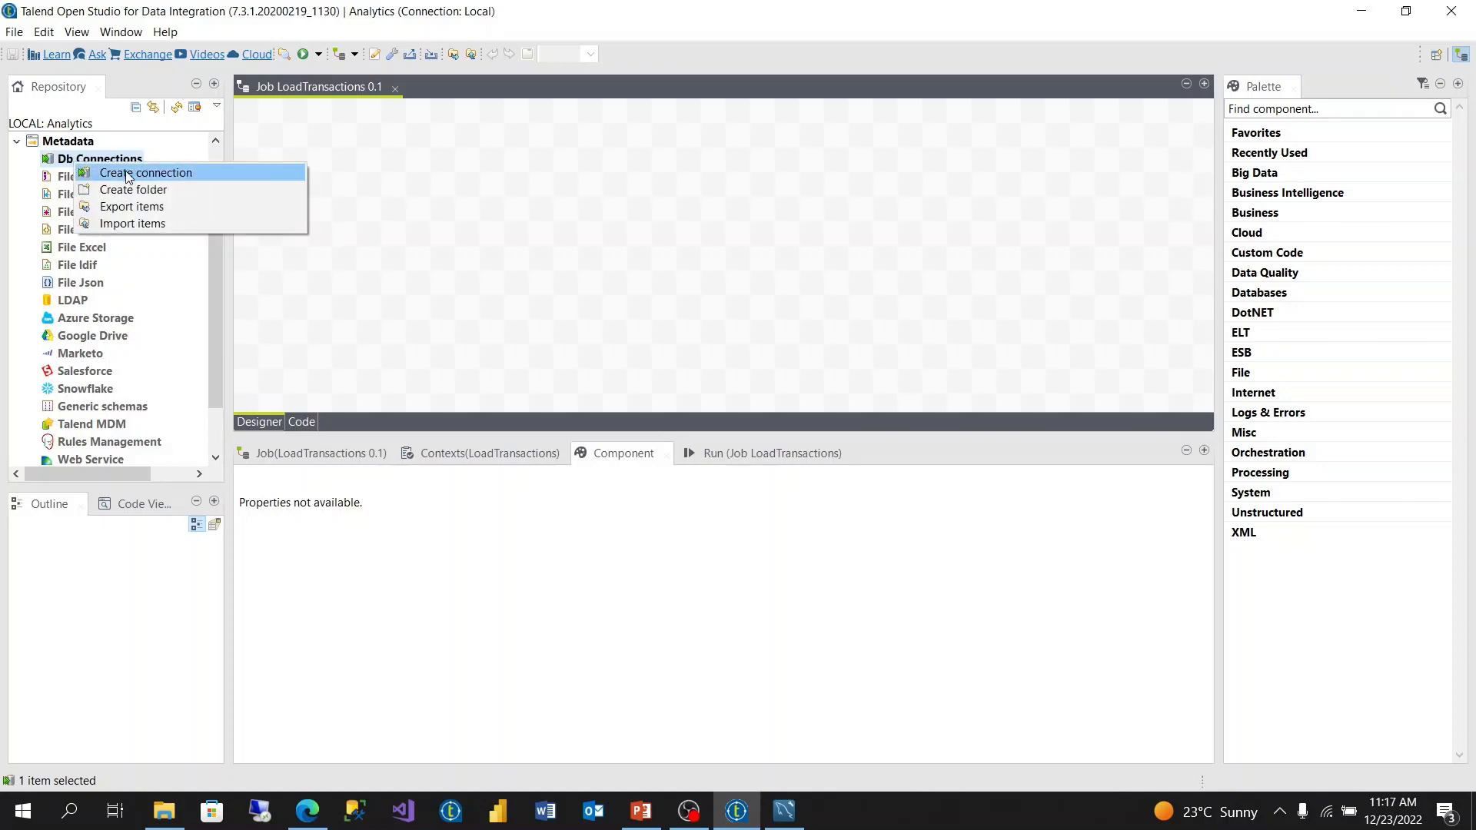
left_click(146, 174)
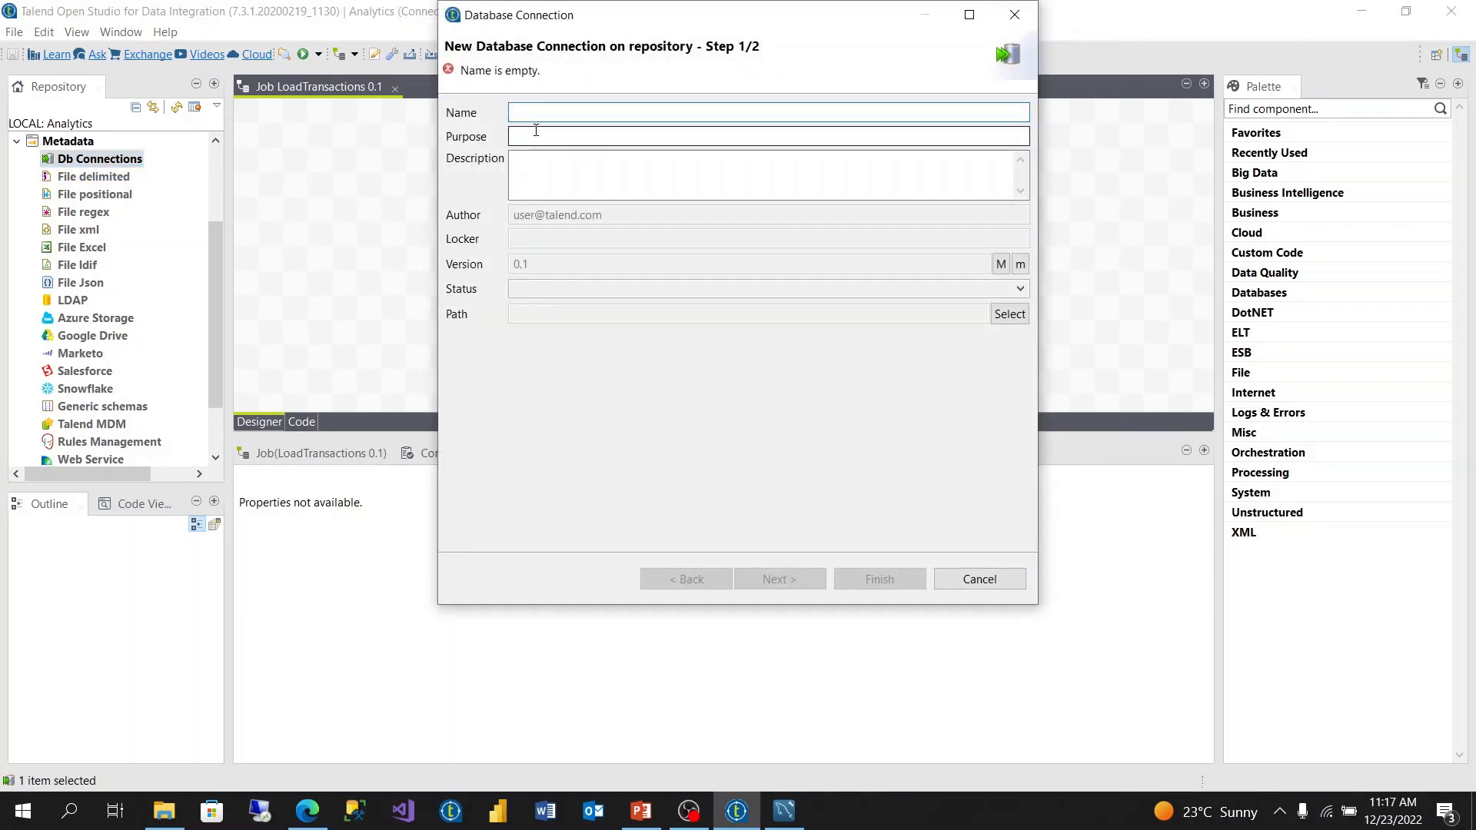
type("MySw")
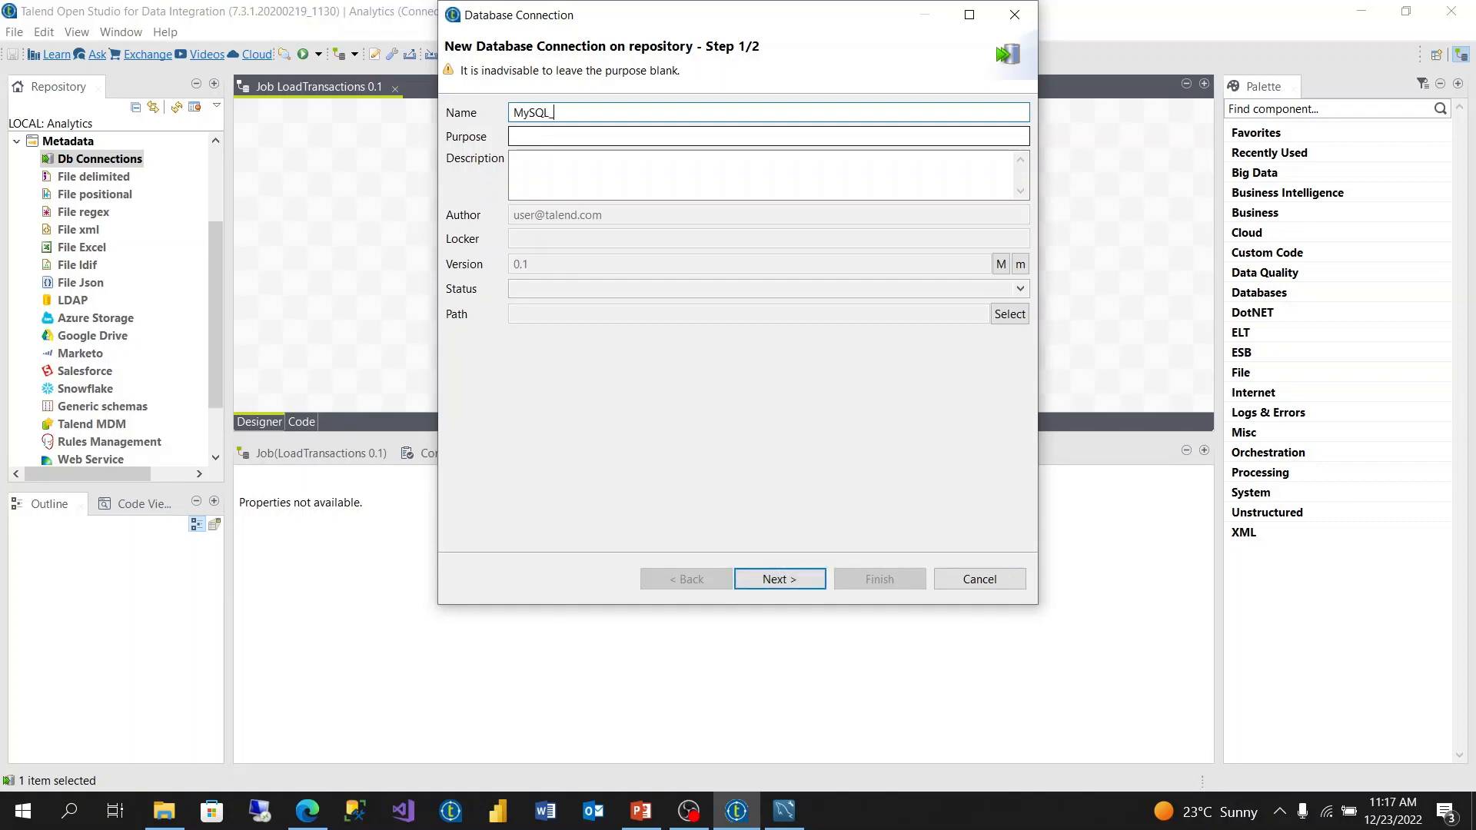
type("L_Analytics")
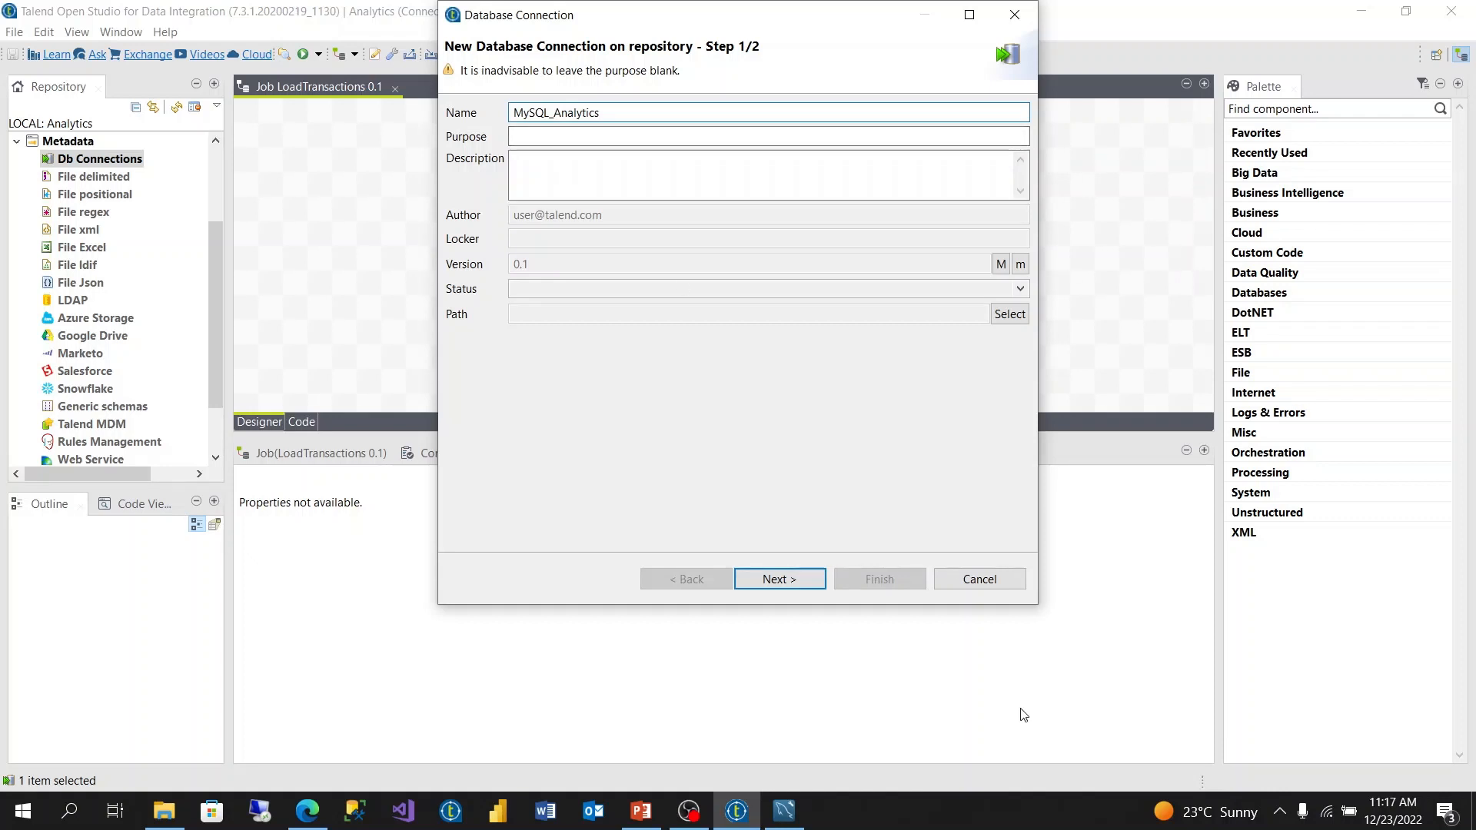
left_click(789, 576)
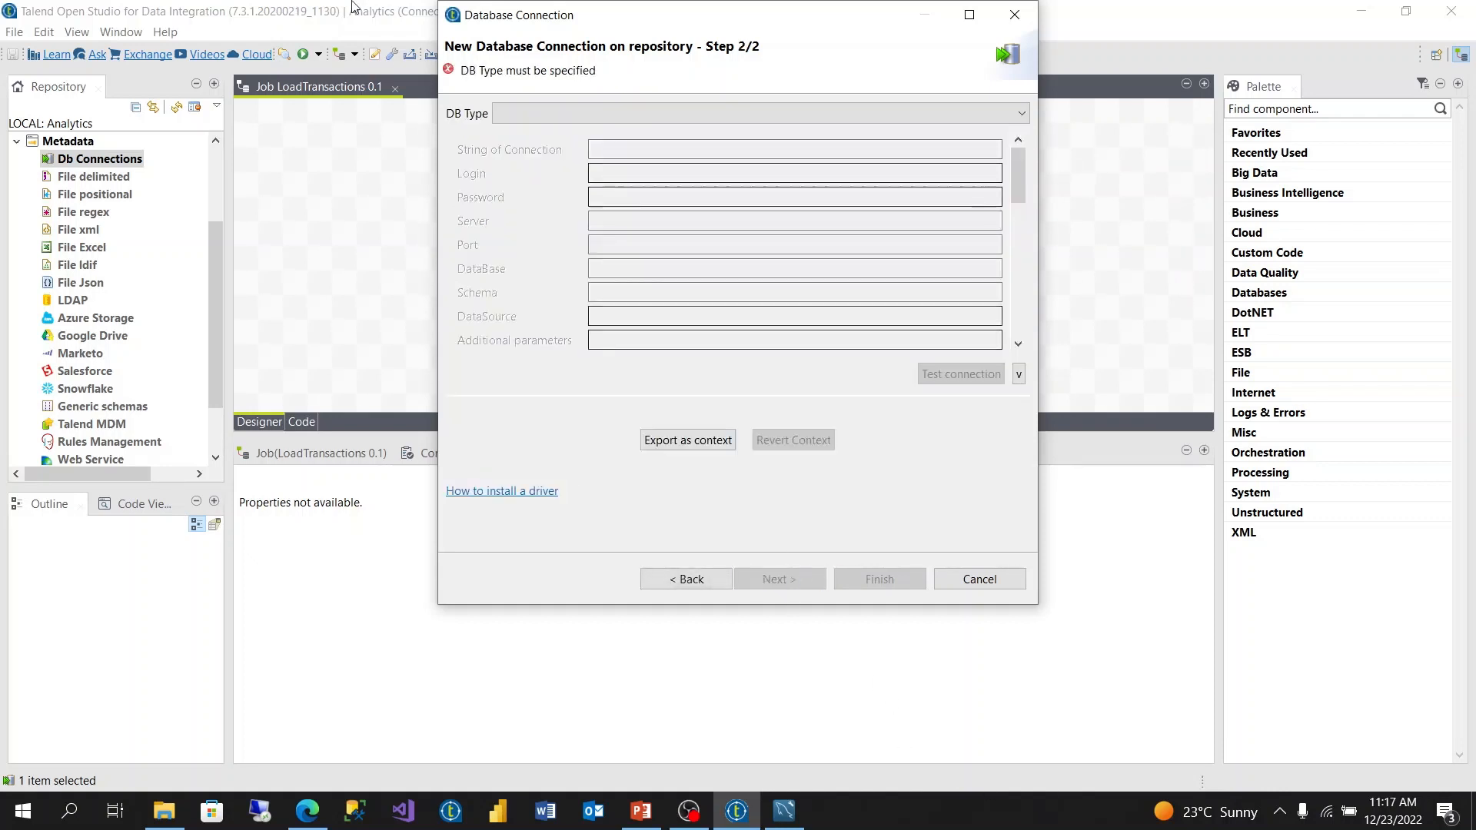
- Set the database type to MySQL and the login to root
left_click(516, 113)
scroll(581, 311, "down", 2)
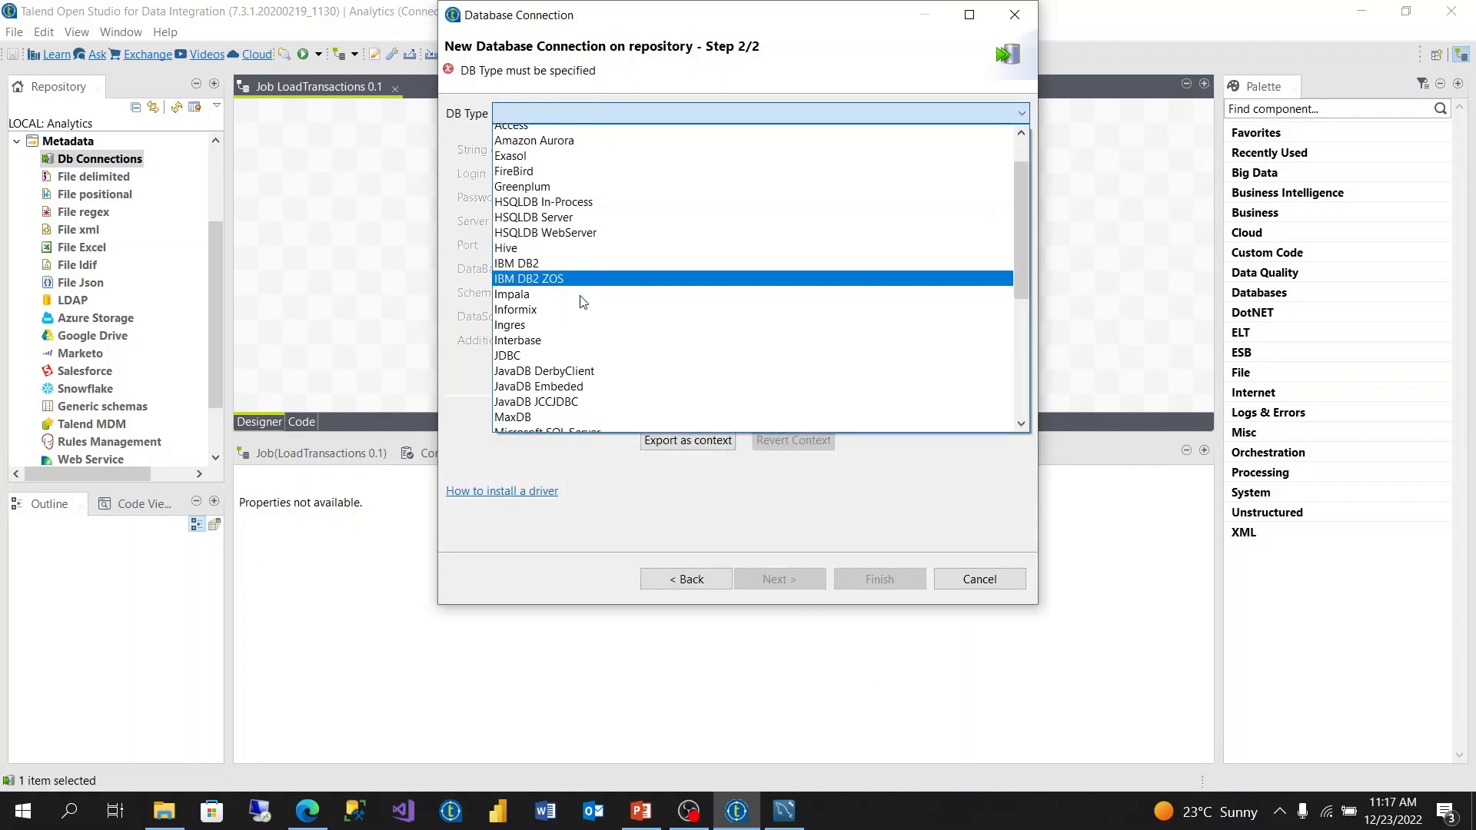
left_click(535, 377)
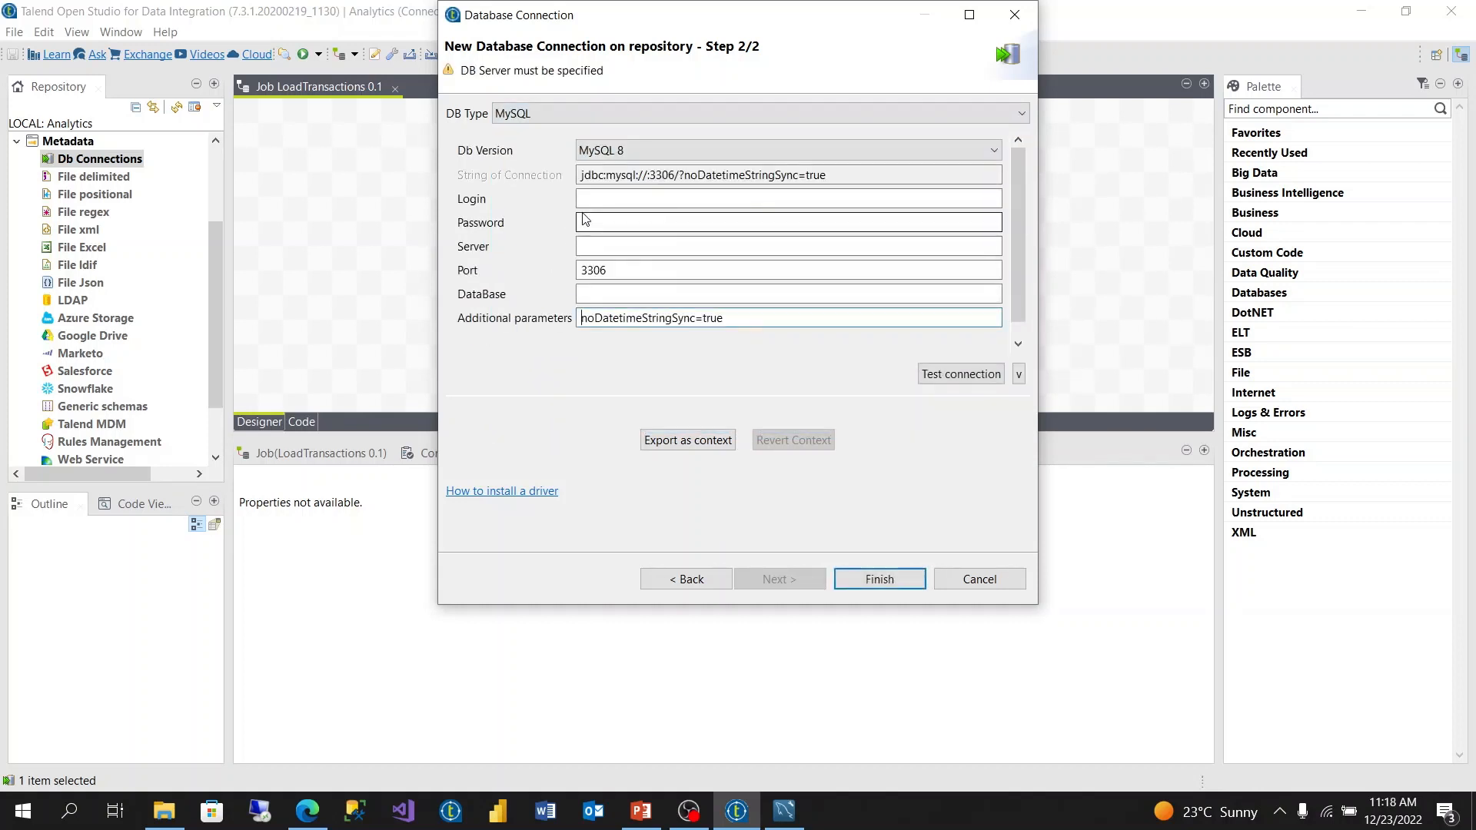
left_click(612, 202)
type("root")
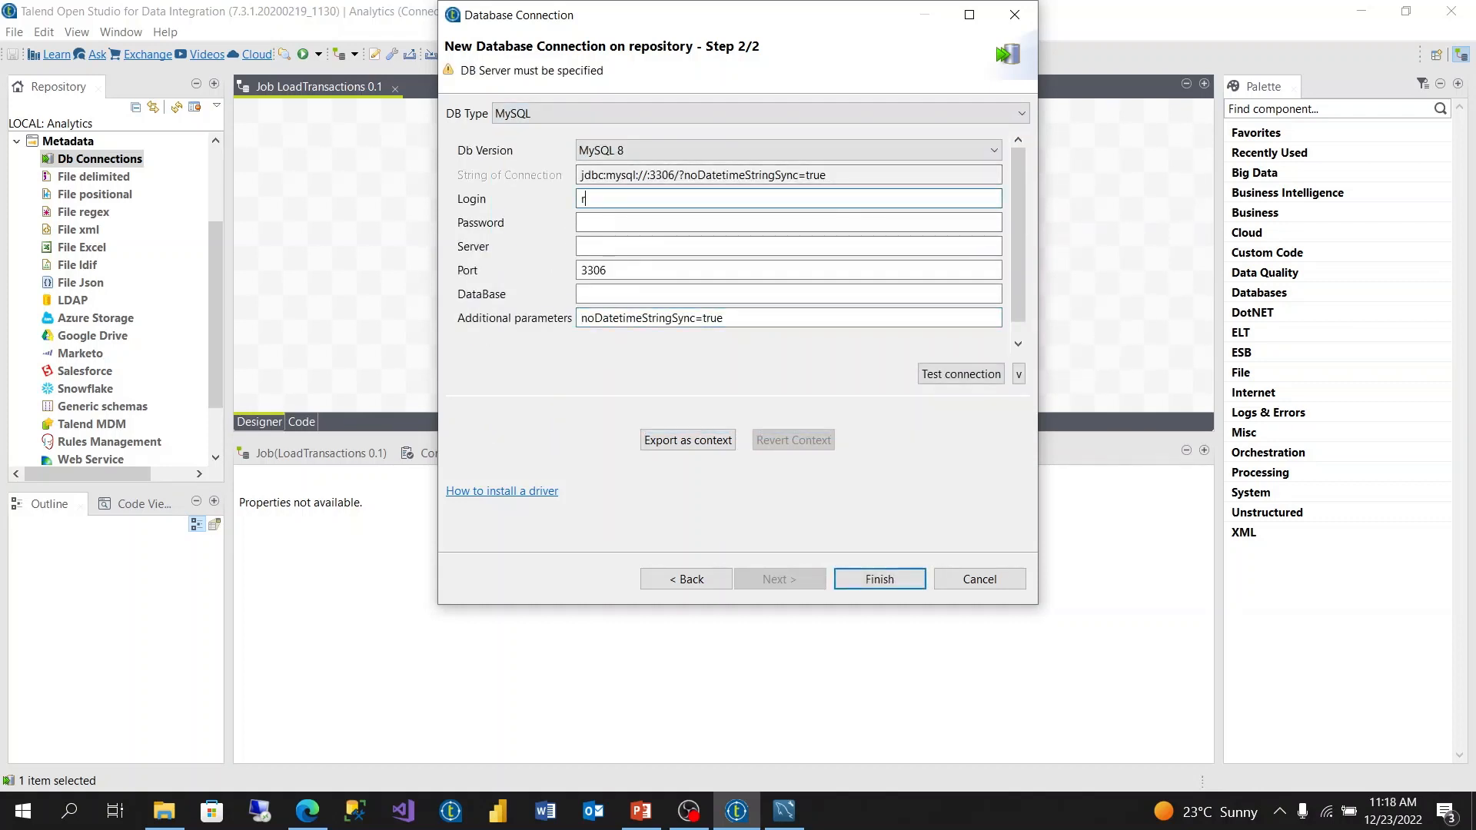
- Enter the MySQL account password
left_click(647, 222)
type("●●")
key("Caps_Lock")
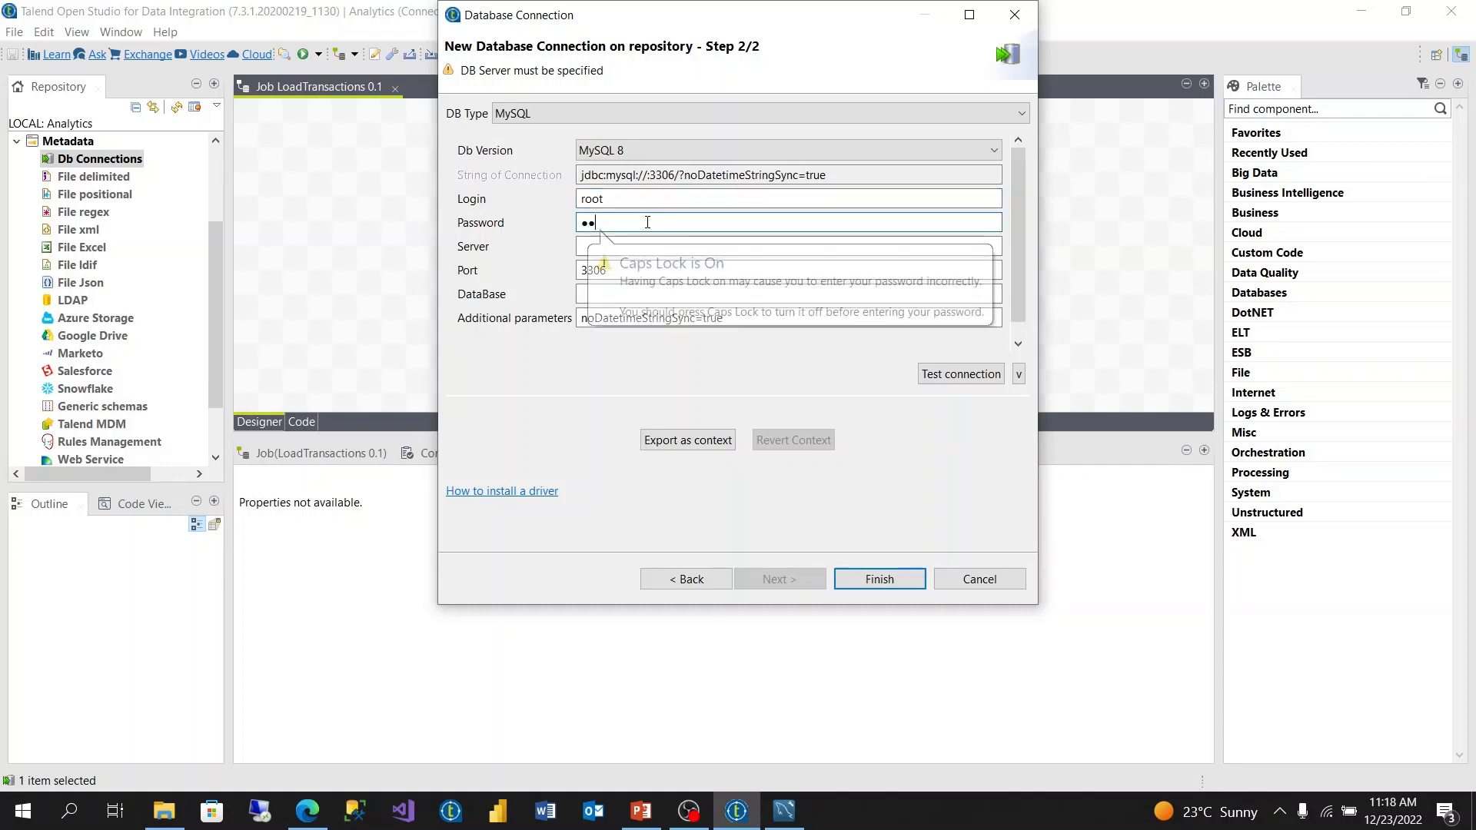
type("●●●")
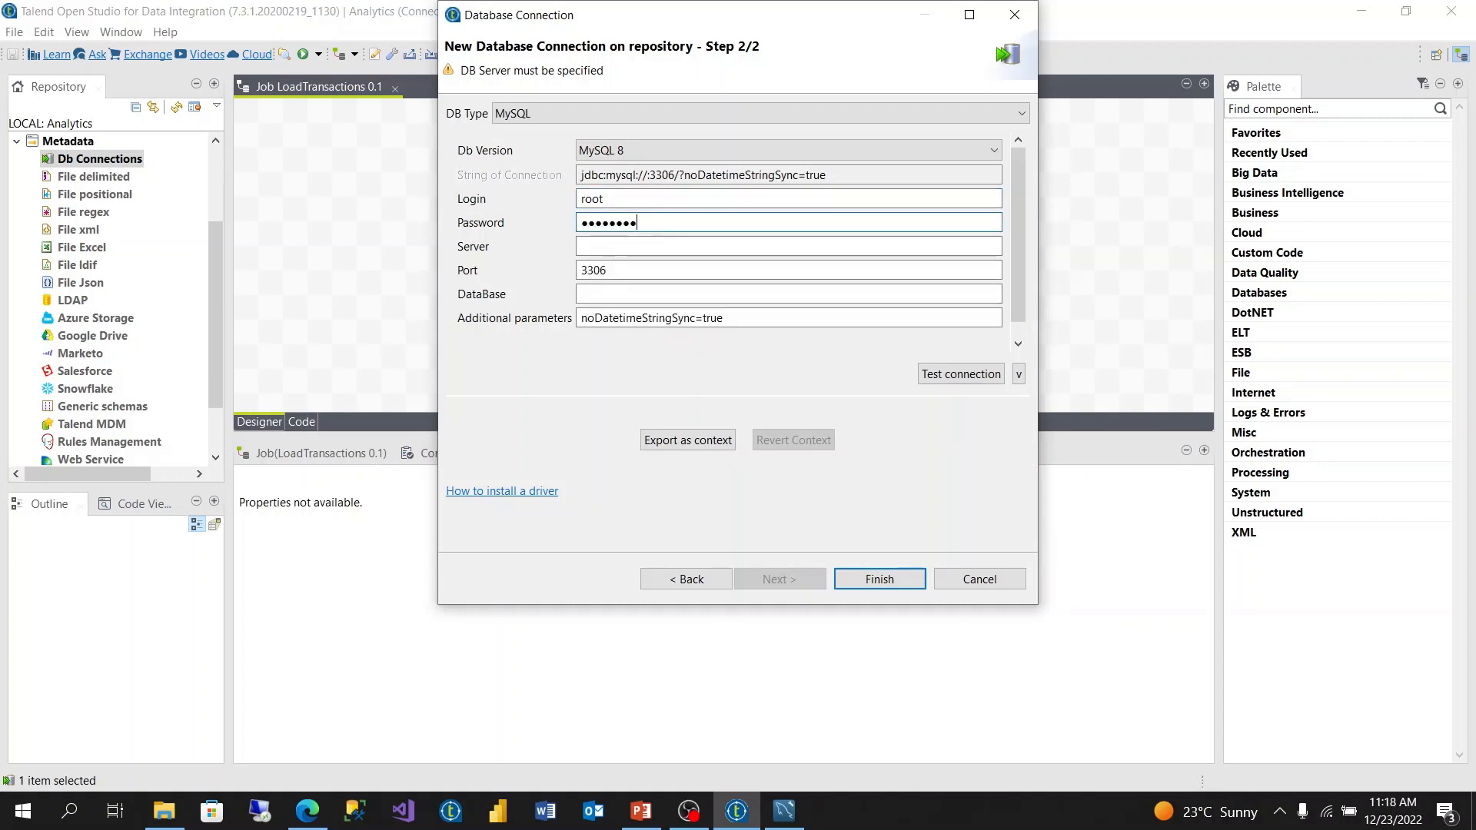
type("●●●●●●●")
key("Tab")
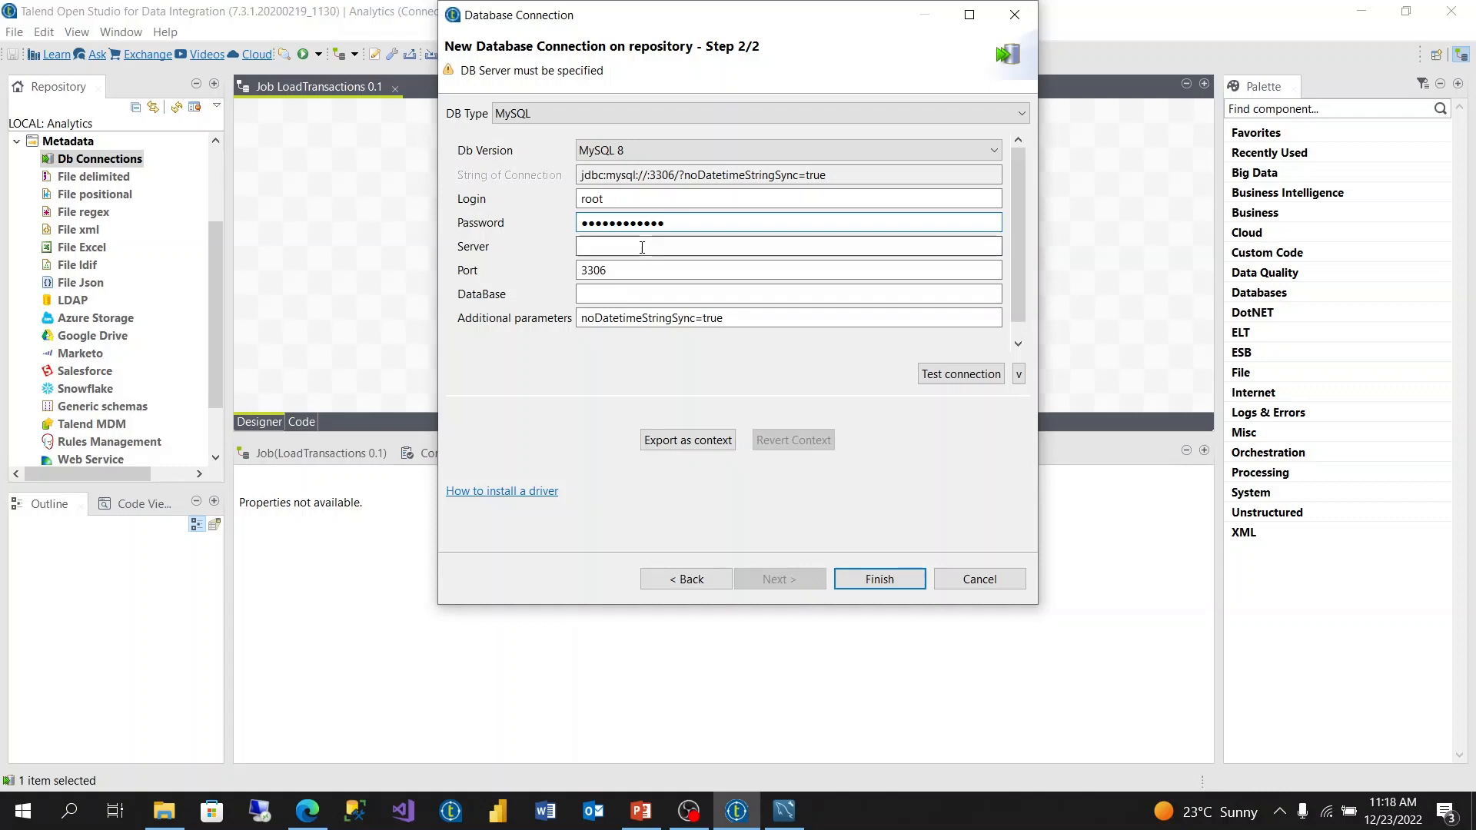
- Set the server to localhost and the database to analytics, then test the connection
type("loca")
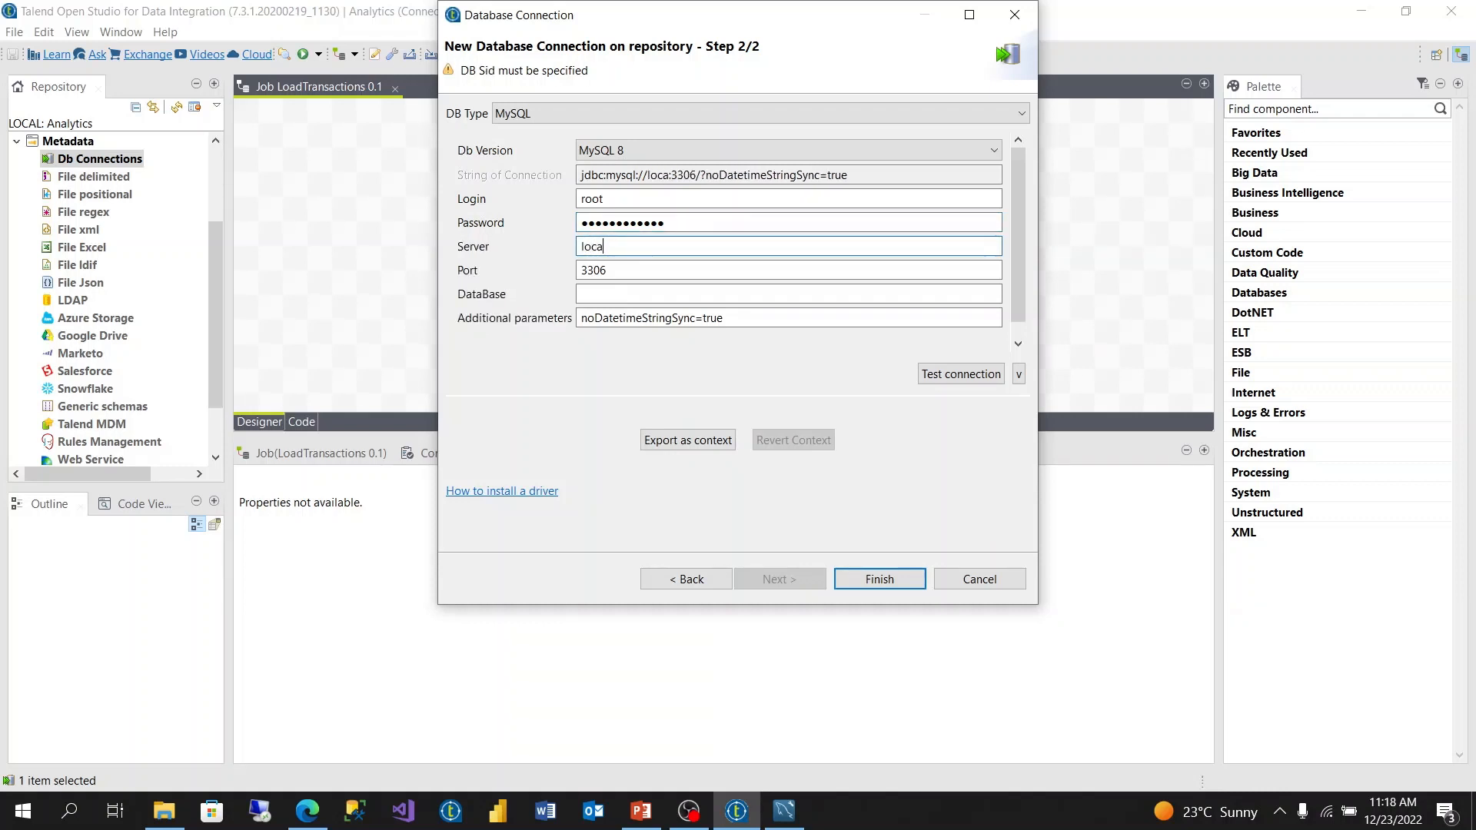
type("lhost")
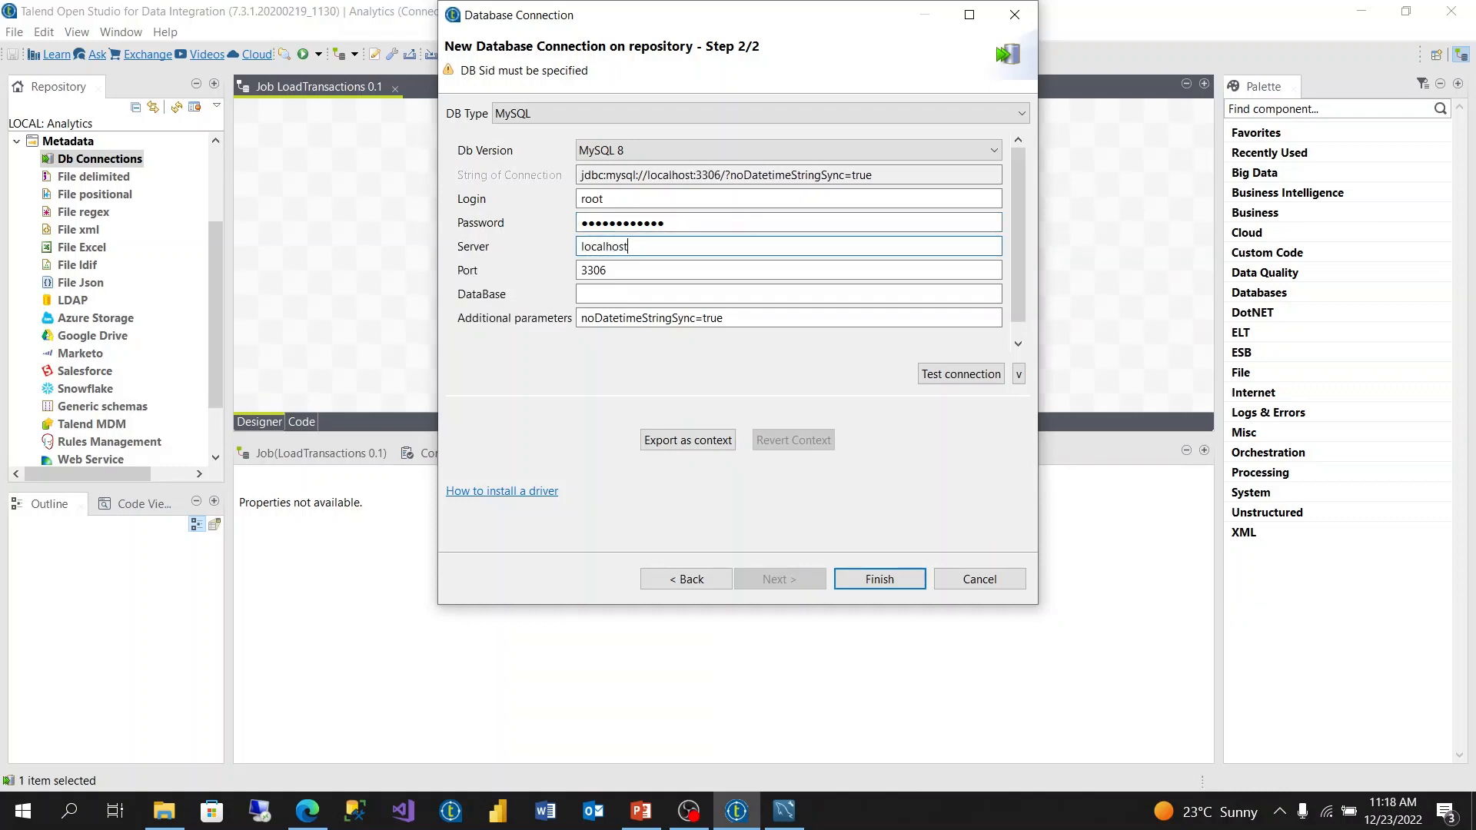
left_click(669, 292)
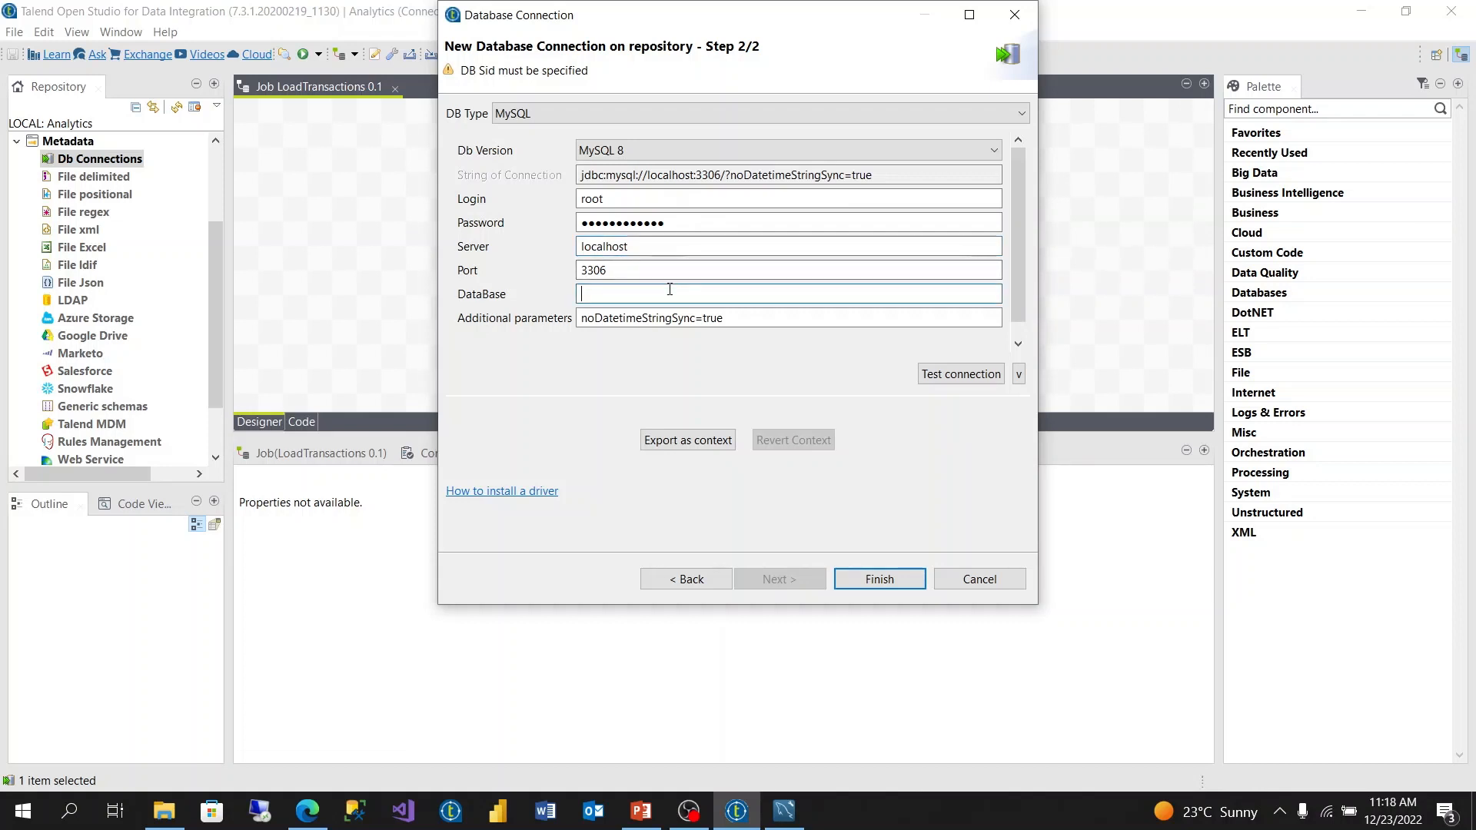
type("analytics")
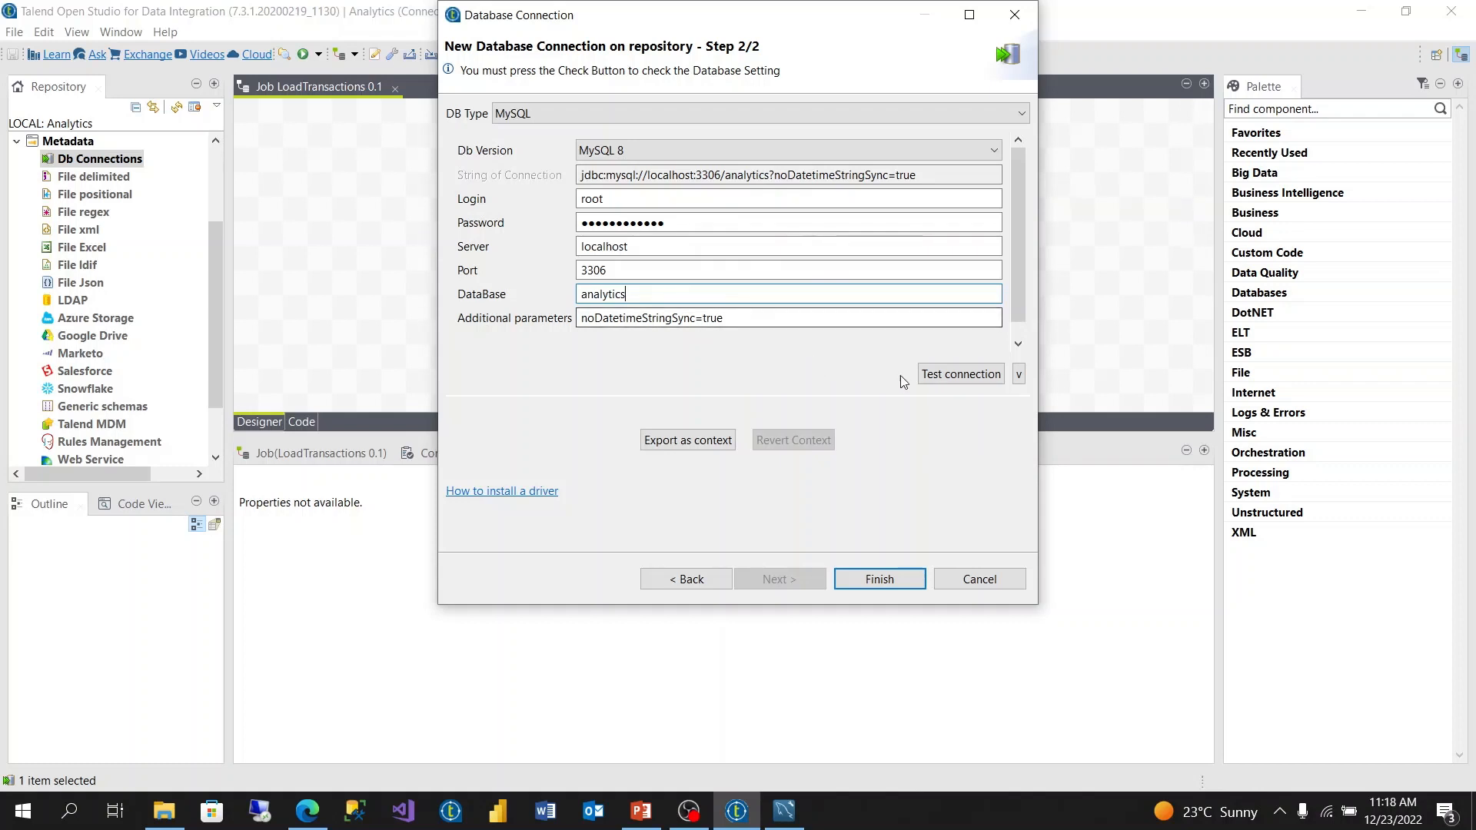
left_click(950, 379)
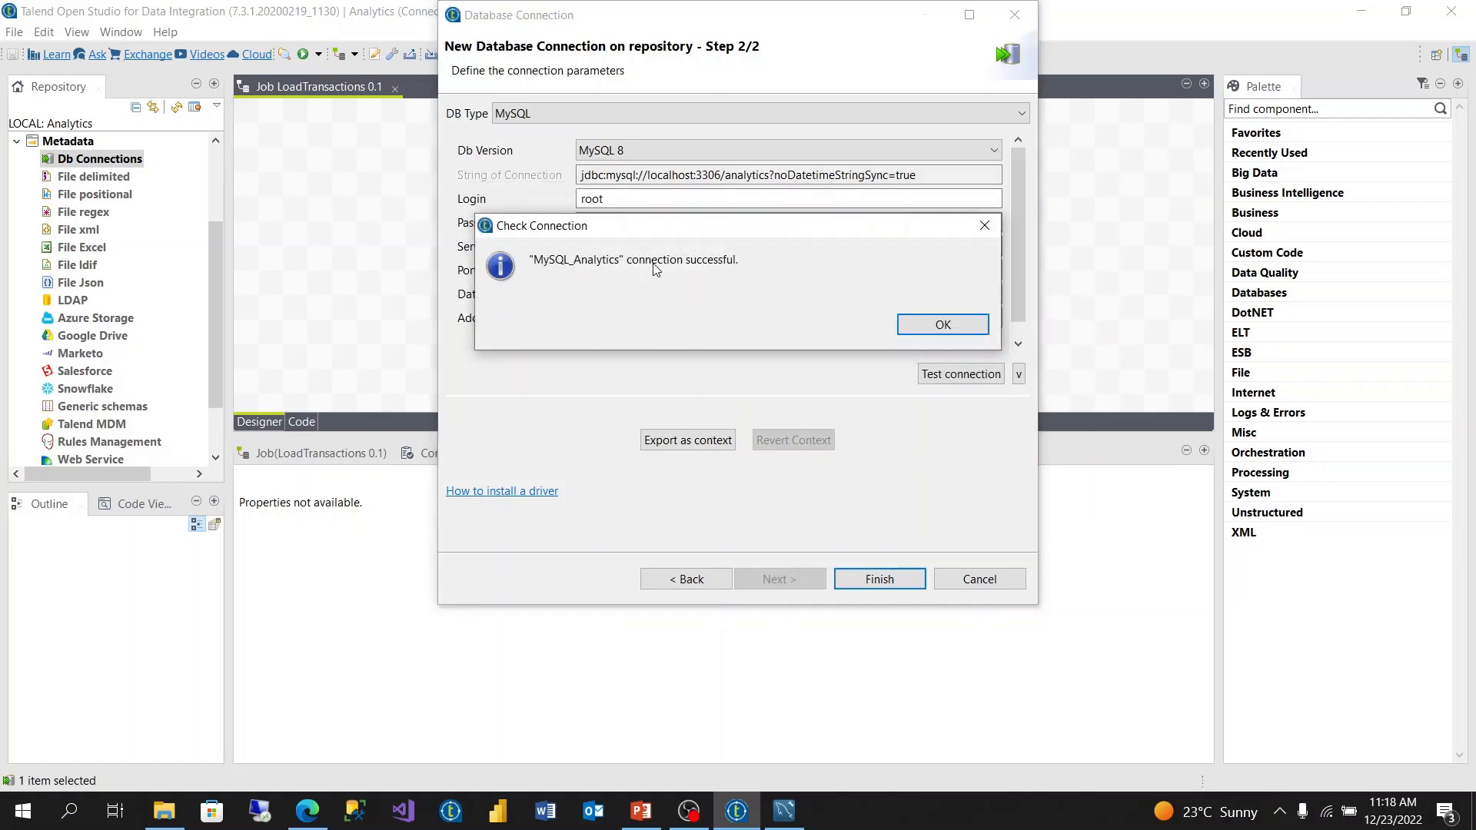
left_click(915, 325)
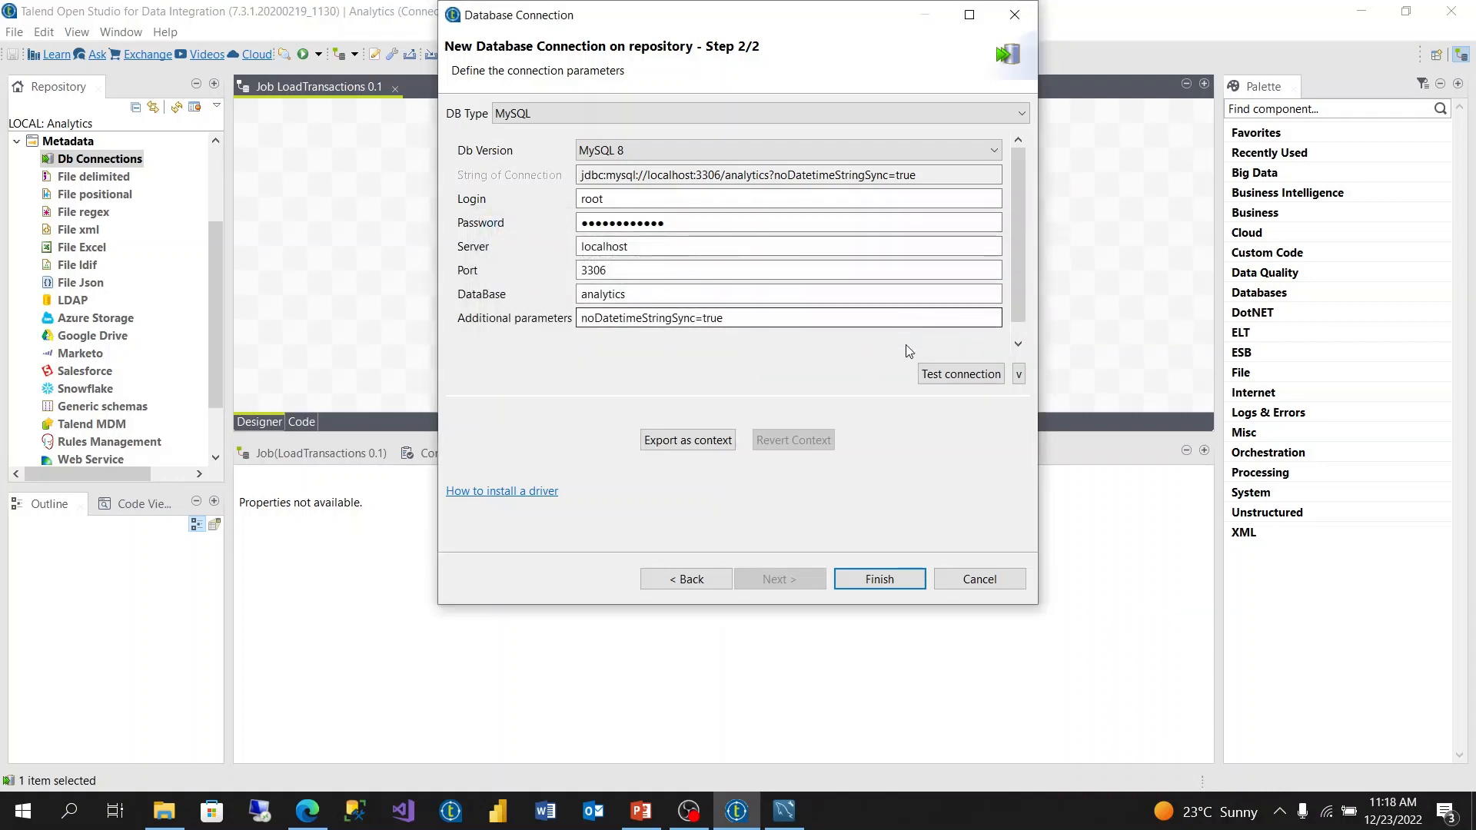